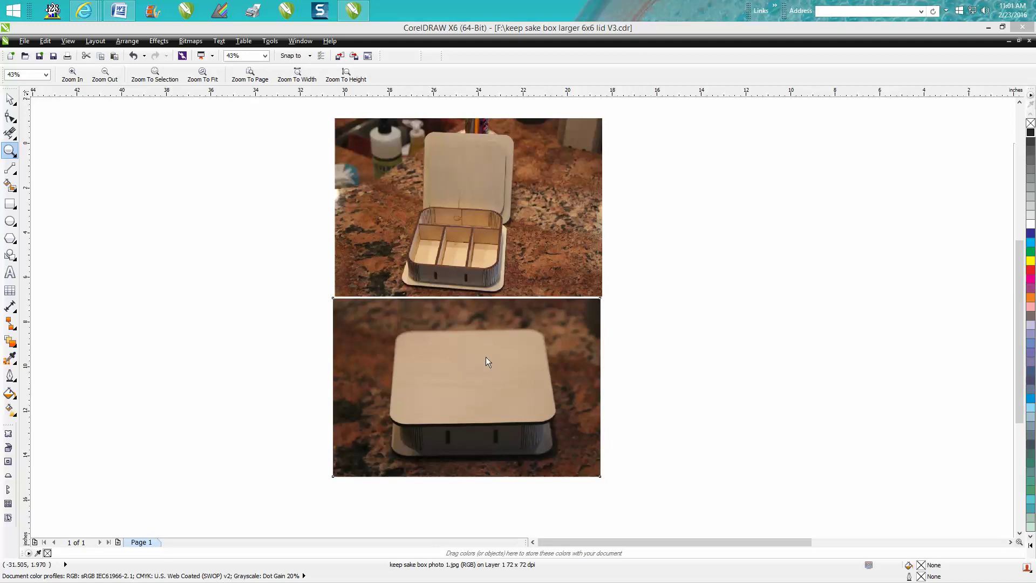
Step: Pan from the finished-box reference photos over to the keepsake box's cut-layout page
{"action": "left_click_drag", "start_coordinate": [673, 543], "coordinate": [856, 545]}
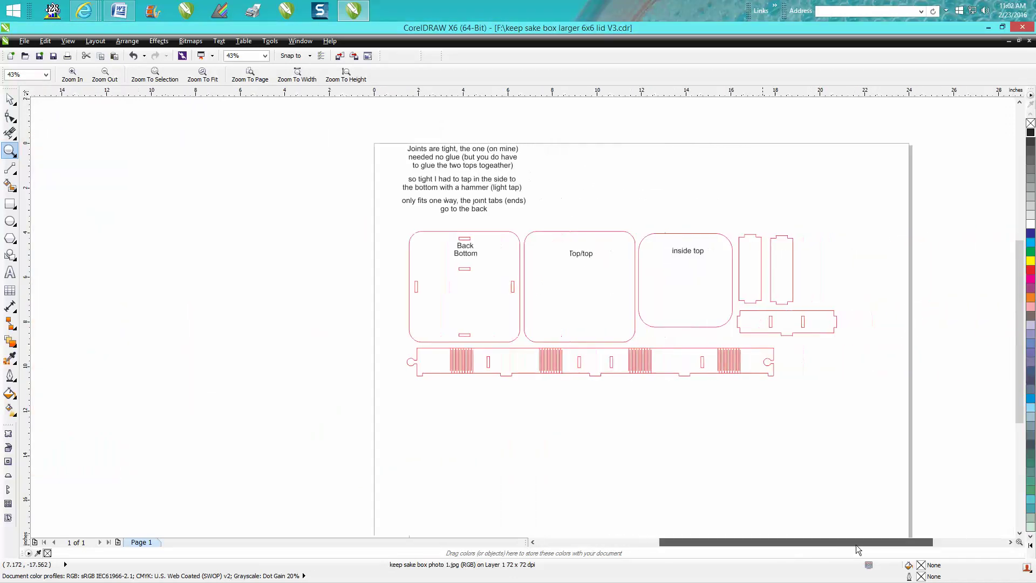
Step: Delete the notes block and the Back Bottom, Top and inside top panel labels
{"action": "left_click", "coordinate": [10, 99]}
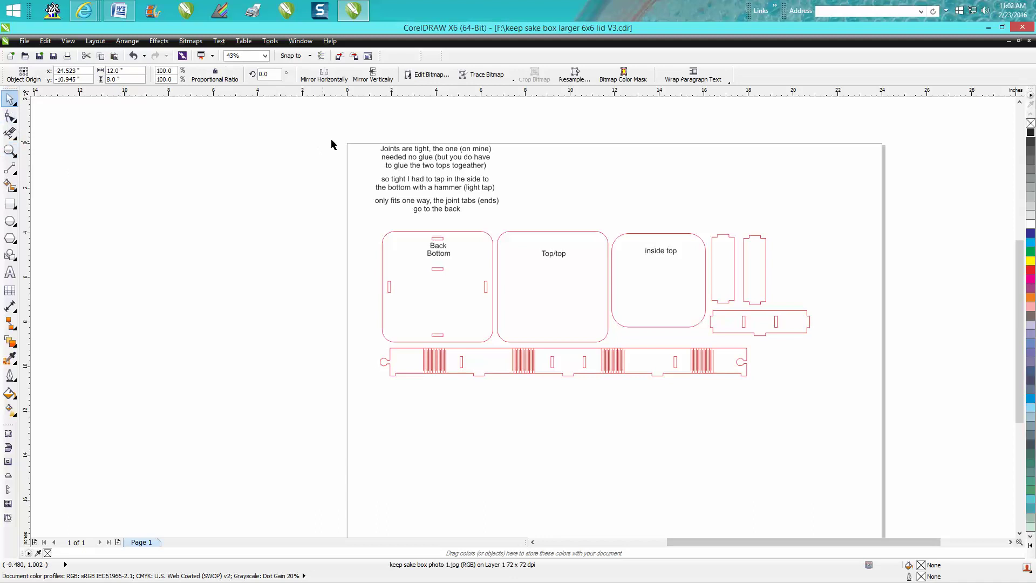
{"action": "left_click_drag", "start_coordinate": [342, 136], "coordinate": [569, 235]}
{"action": "key", "text": "Delete"}
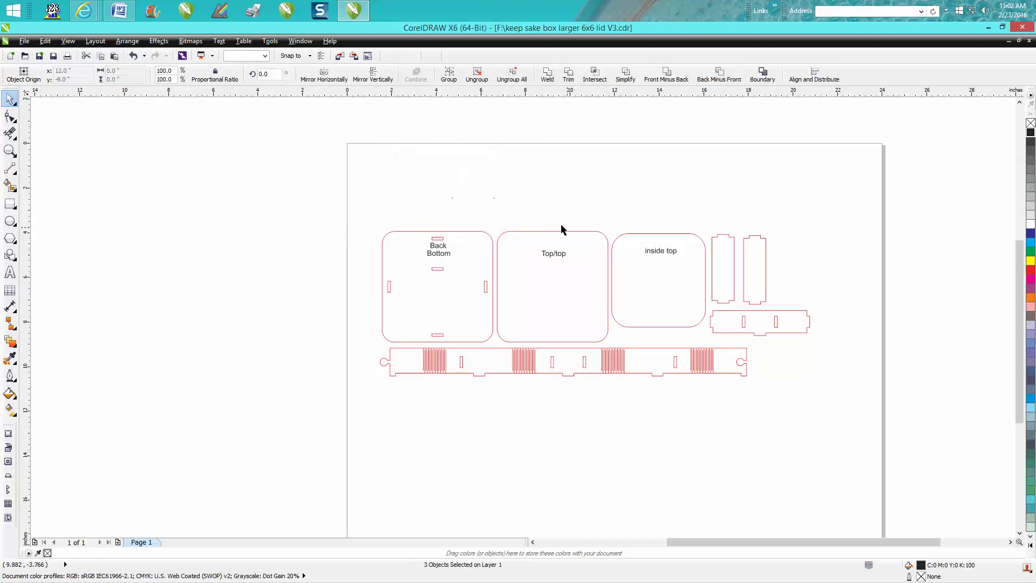
{"action": "left_click", "coordinate": [444, 255]}
{"action": "key", "text": "Delete"}
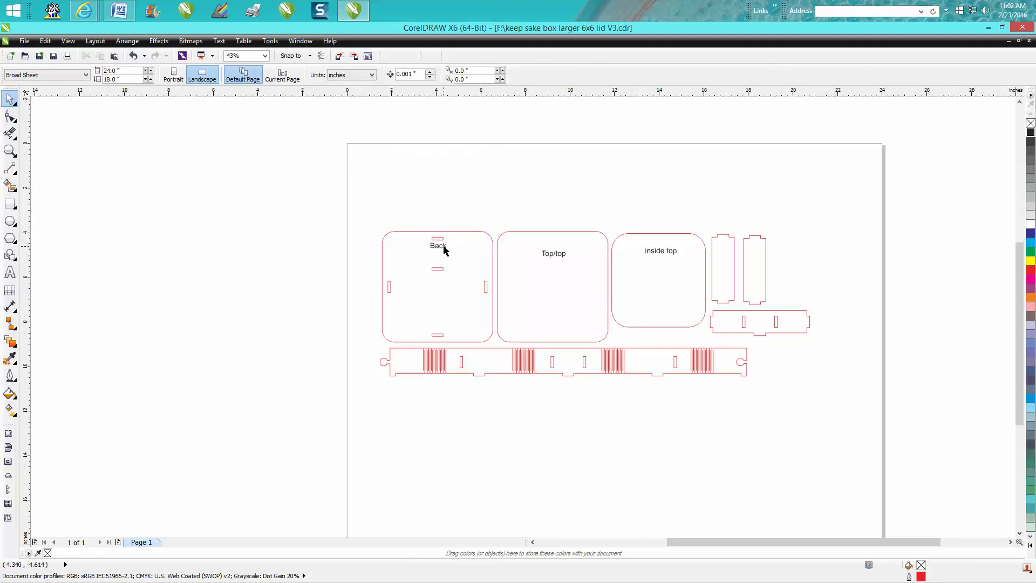
{"action": "left_click", "coordinate": [553, 257]}
{"action": "key", "text": "Delete"}
{"action": "left_click", "coordinate": [659, 250]}
{"action": "key", "text": "Delete"}
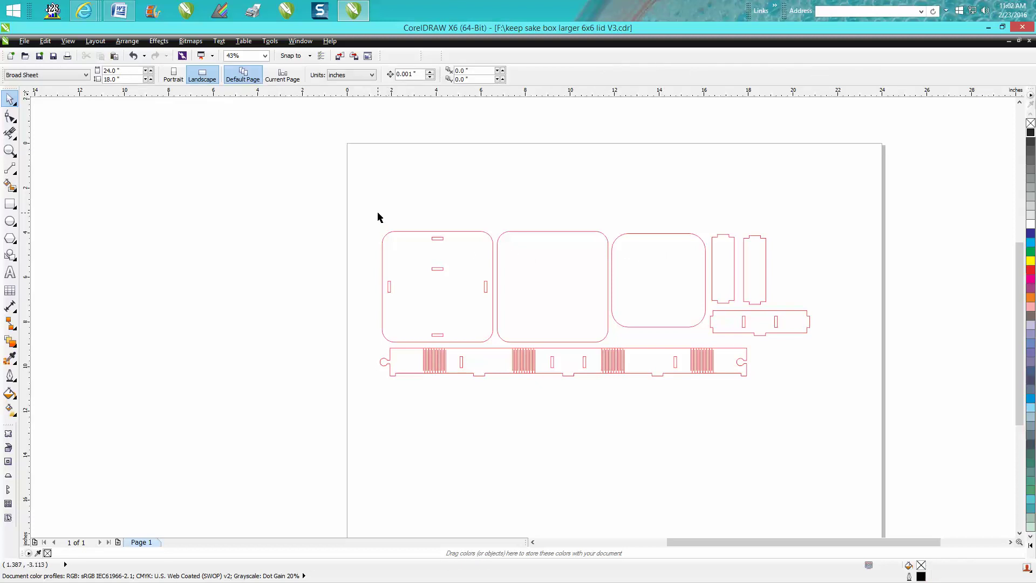
Step: Move all the box panels higher on the page, then select the first lid panel
{"action": "left_click_drag", "start_coordinate": [377, 217], "coordinate": [834, 421]}
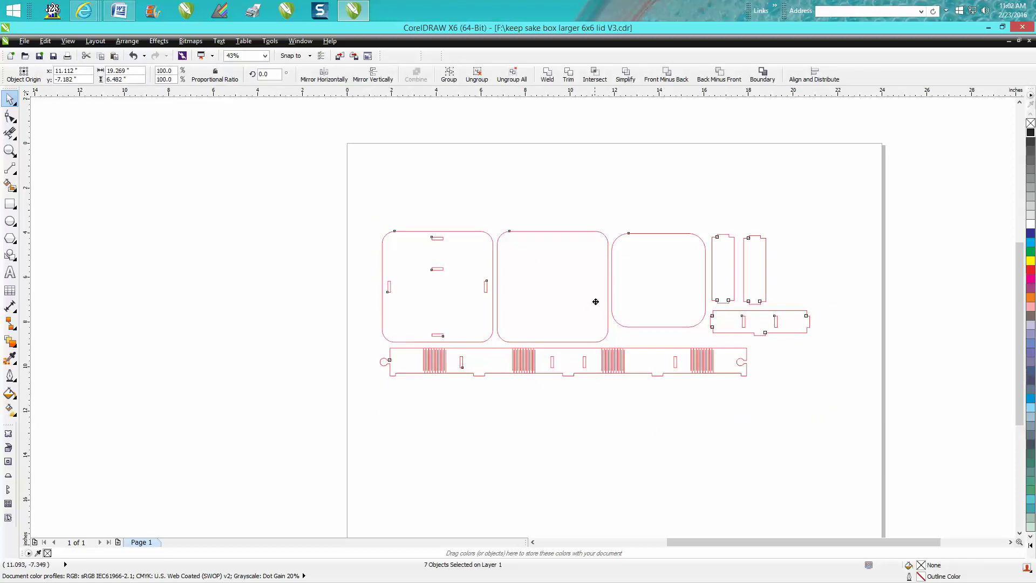
{"action": "left_click_drag", "start_coordinate": [596, 301], "coordinate": [591, 231]}
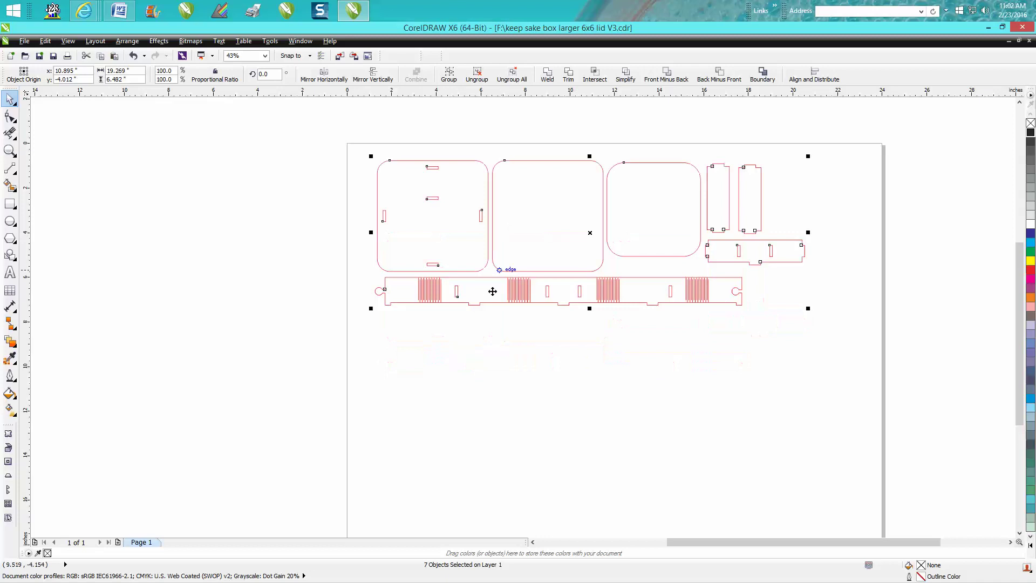
{"action": "left_click", "coordinate": [377, 298]}
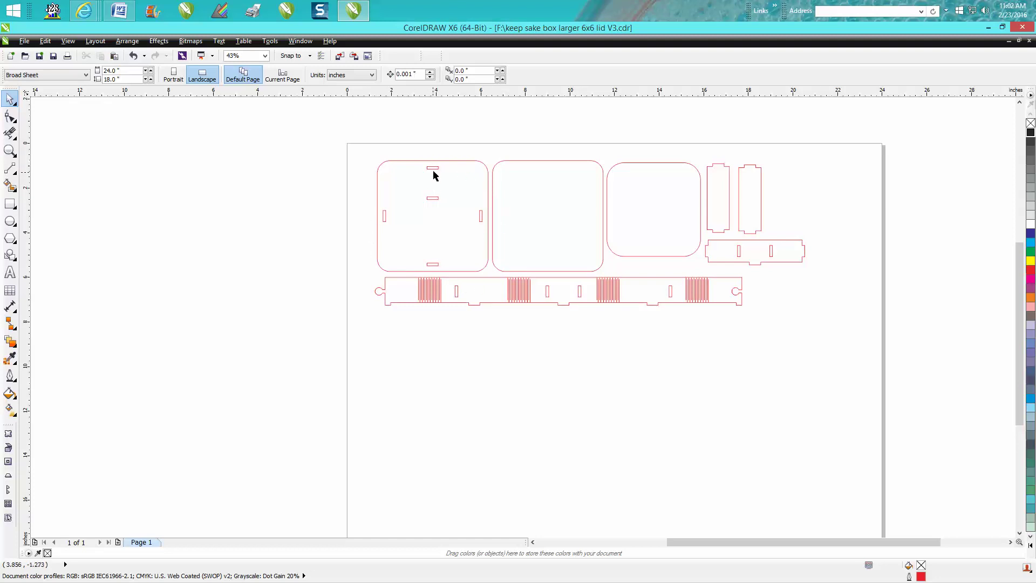
{"action": "left_click", "coordinate": [453, 162]}
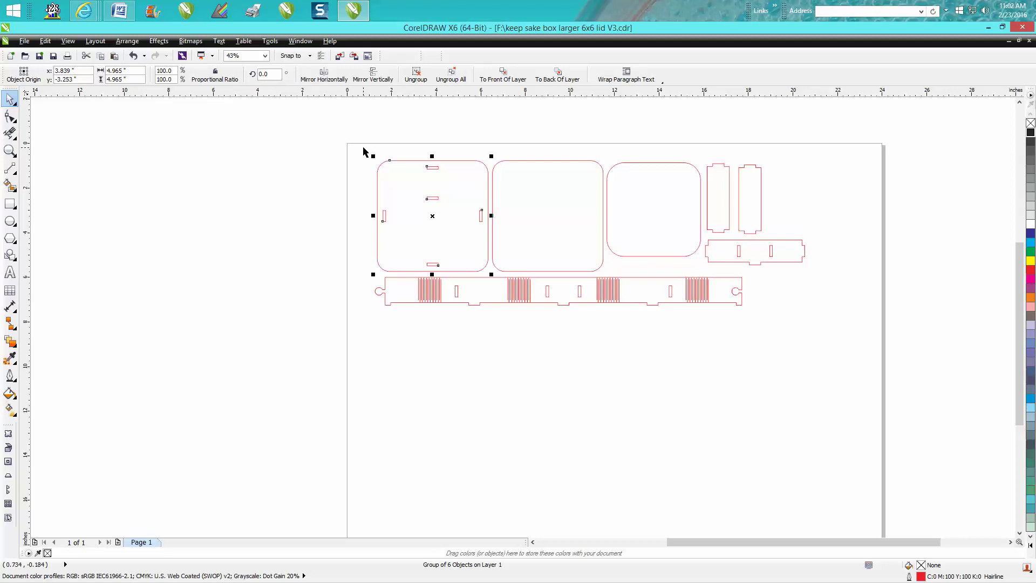
{"action": "left_click", "coordinate": [10, 307]}
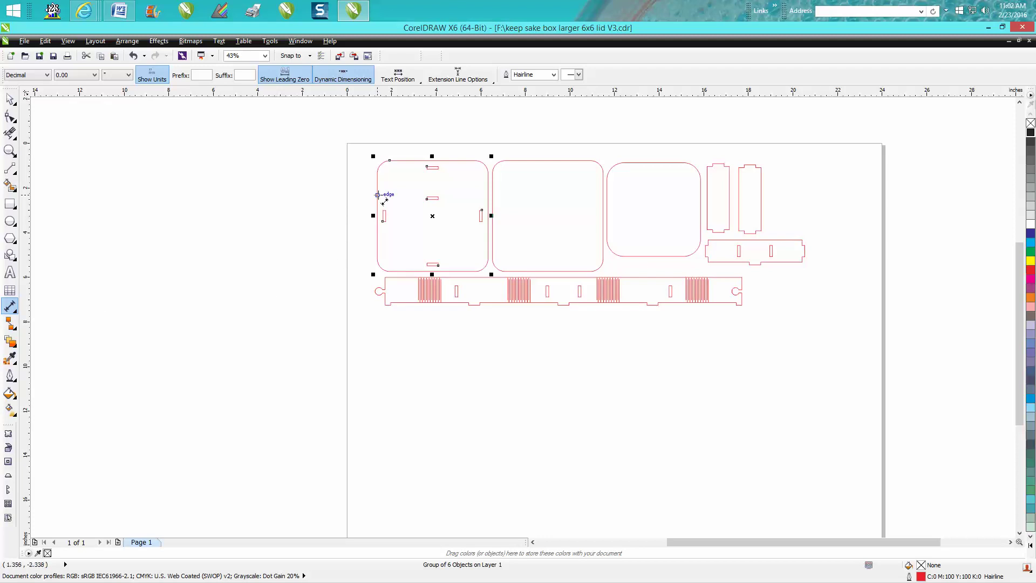
Step: Add a 4.96" width dimension just above the first panel and zoom in on its label
{"action": "left_click_drag", "start_coordinate": [378, 195], "coordinate": [486, 194]}
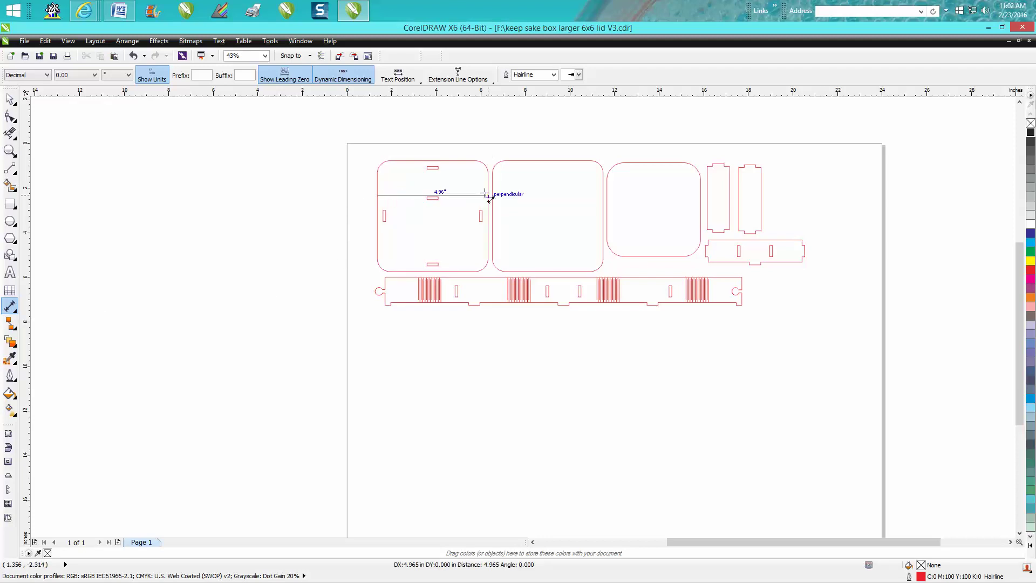
{"action": "left_click", "coordinate": [487, 153]}
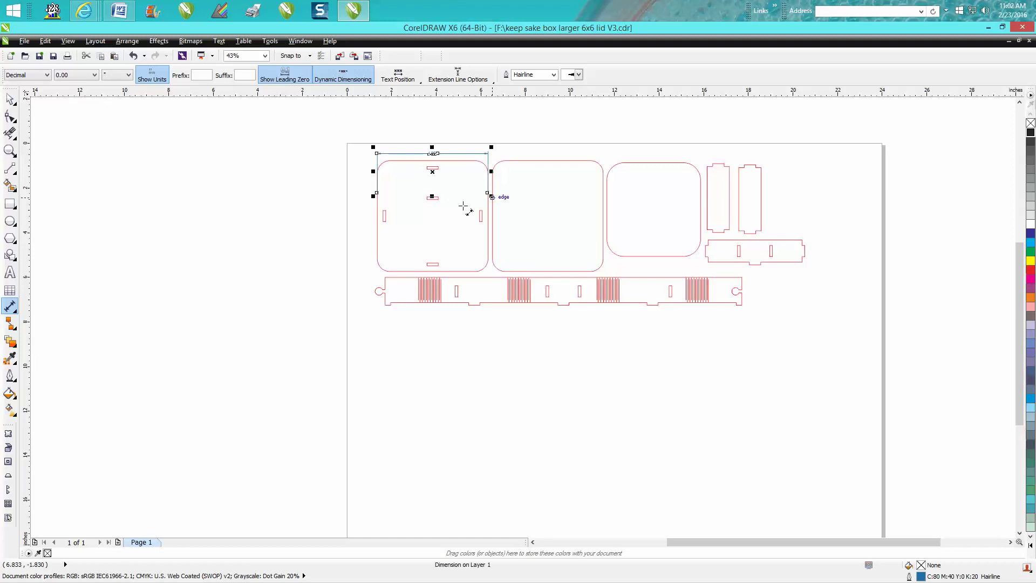
{"action": "left_click", "coordinate": [10, 152]}
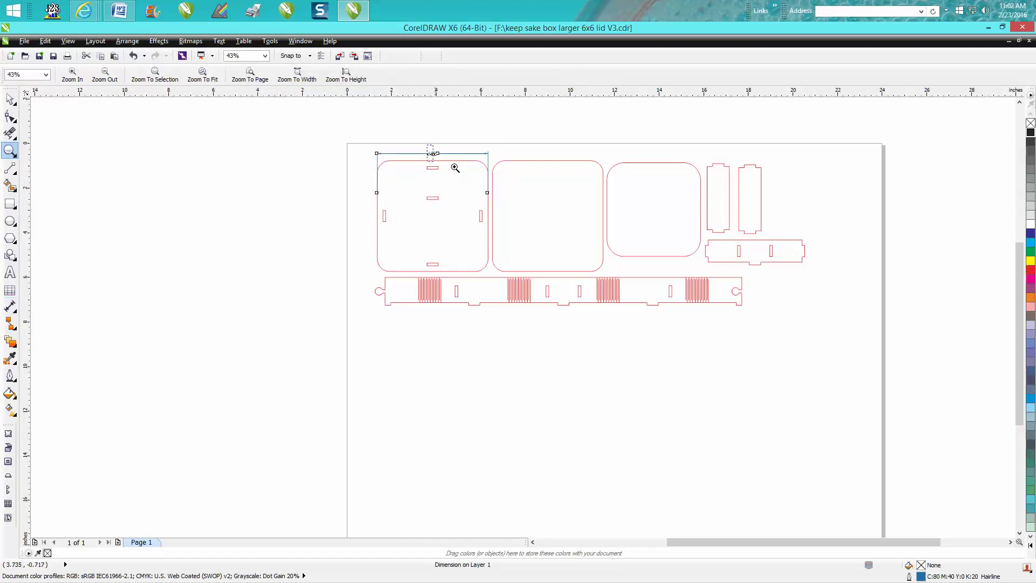
{"action": "left_click_drag", "start_coordinate": [455, 164], "coordinate": [426, 145]}
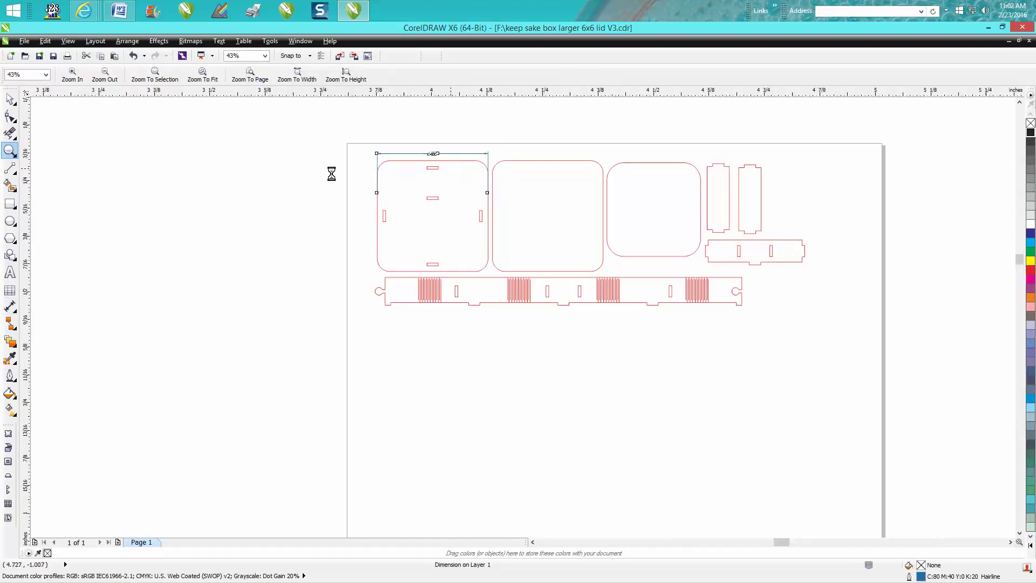
Step: Set the dimension's measurement text to 50 pt
{"action": "left_click", "coordinate": [11, 100]}
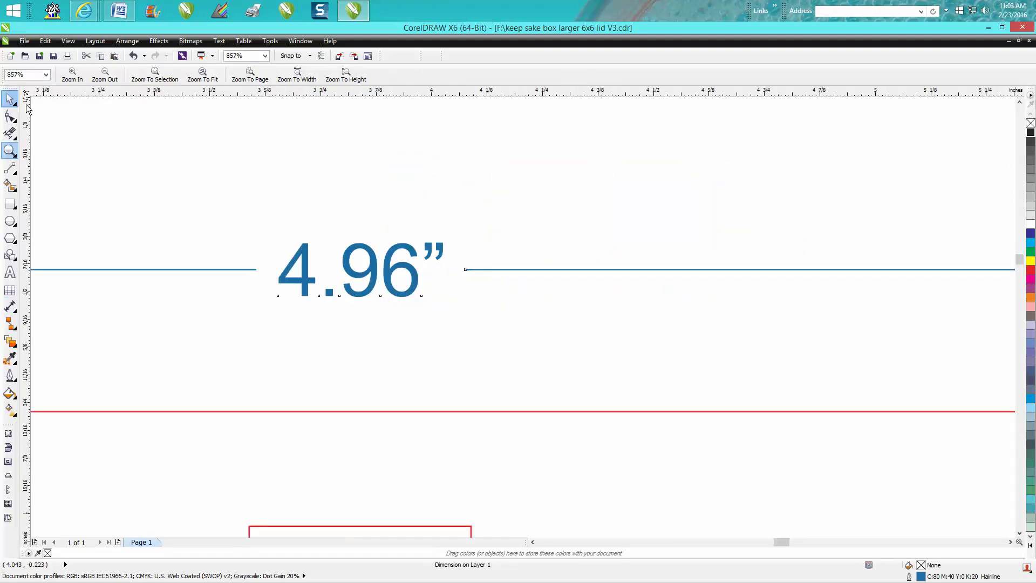
{"action": "left_click", "coordinate": [380, 243]}
{"action": "key", "text": "Tab"}
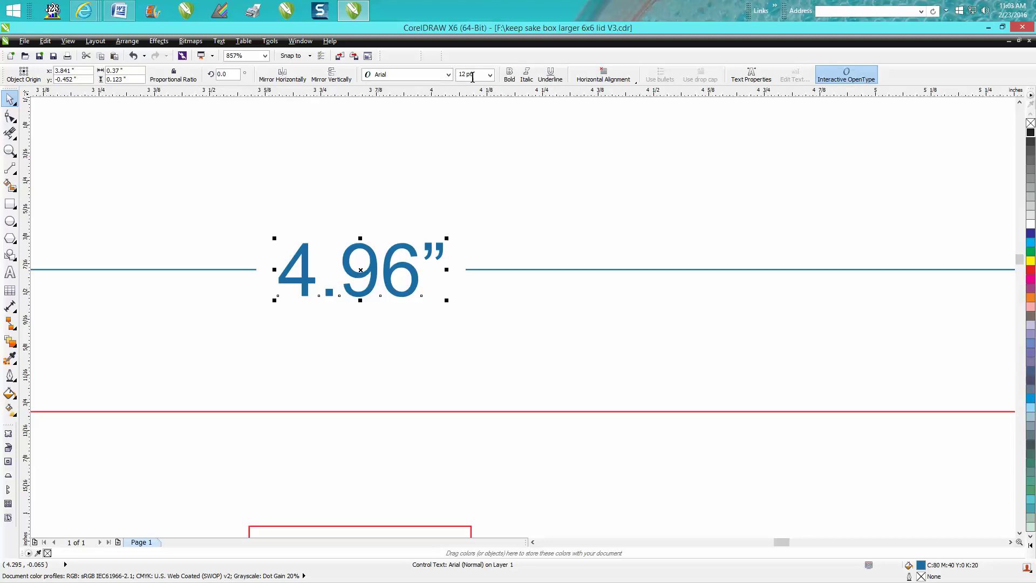
{"action": "left_click", "coordinate": [473, 76]}
{"action": "type", "text": "50"}
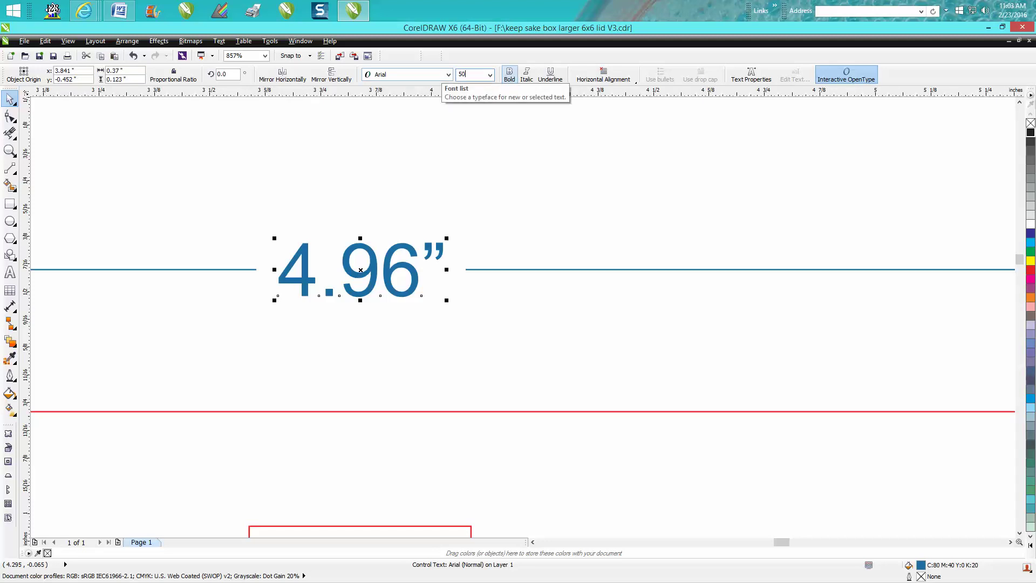
{"action": "key", "text": "Return"}
{"action": "scroll", "coordinate": [528, 218], "scroll_direction": "down", "scroll_amount": 3}
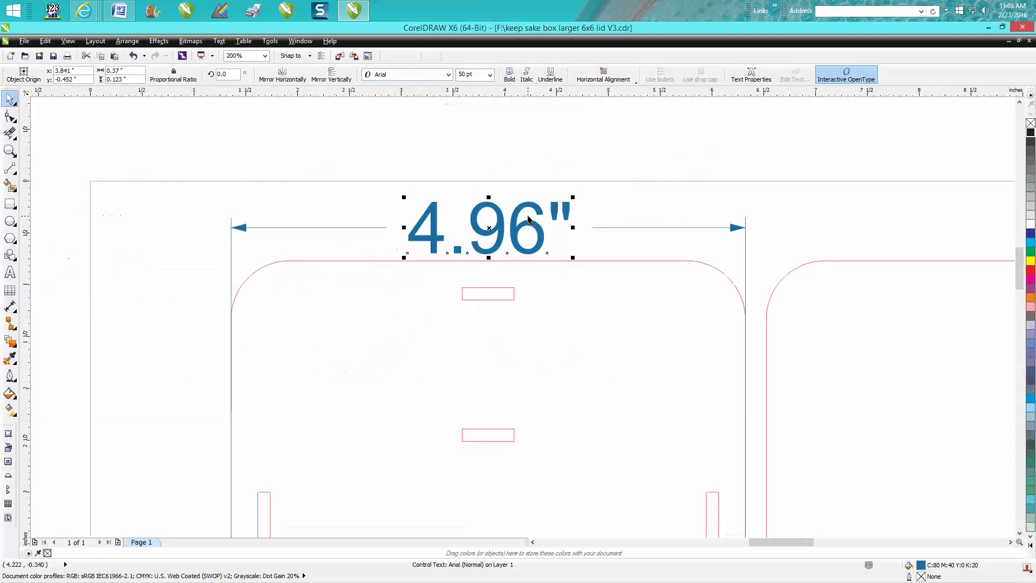
{"action": "scroll", "coordinate": [528, 219], "scroll_direction": "down", "scroll_amount": 1}
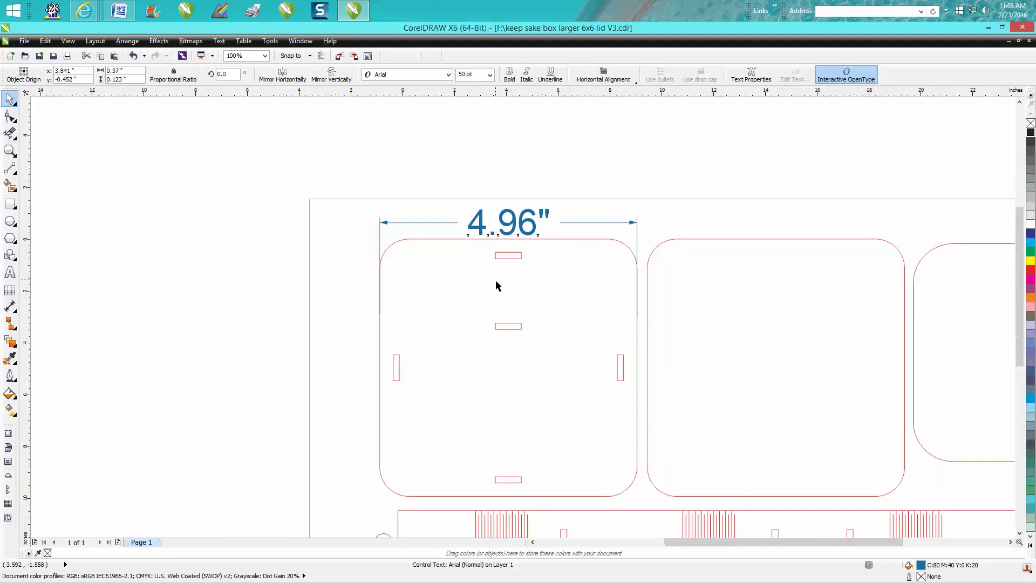
{"action": "scroll", "coordinate": [497, 286], "scroll_direction": "down", "scroll_amount": 1}
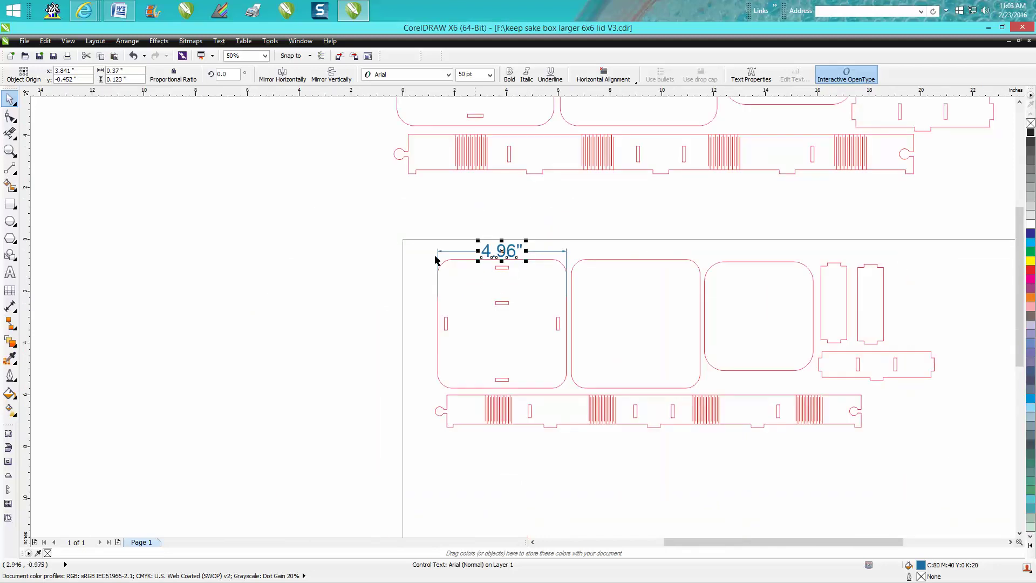
Step: Select the whole layout with its dimension and enlarge it until the panel reads about 5.84"
{"action": "left_click_drag", "start_coordinate": [422, 223], "coordinate": [947, 471]}
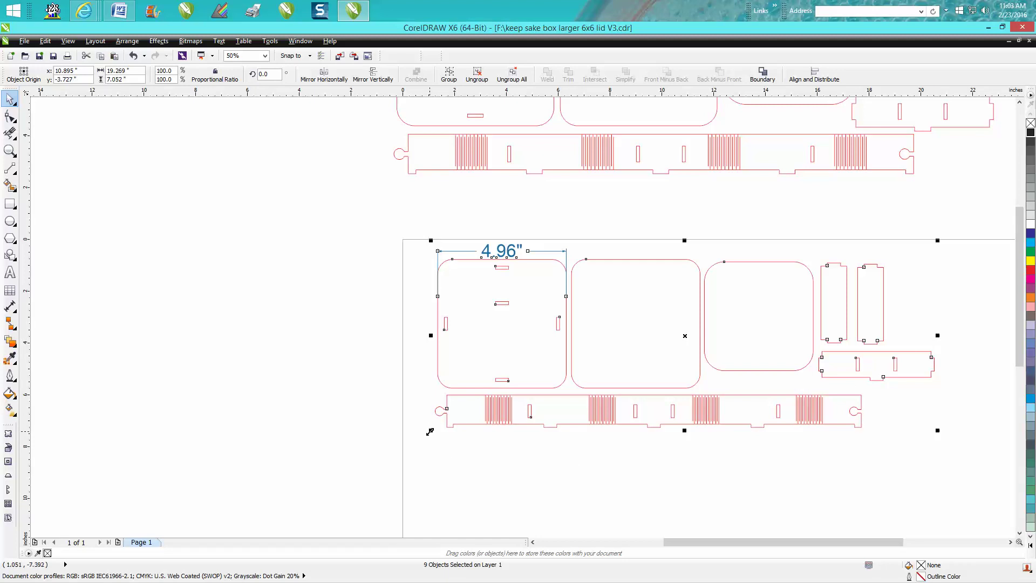
{"action": "left_click_drag", "start_coordinate": [430, 434], "coordinate": [400, 457]}
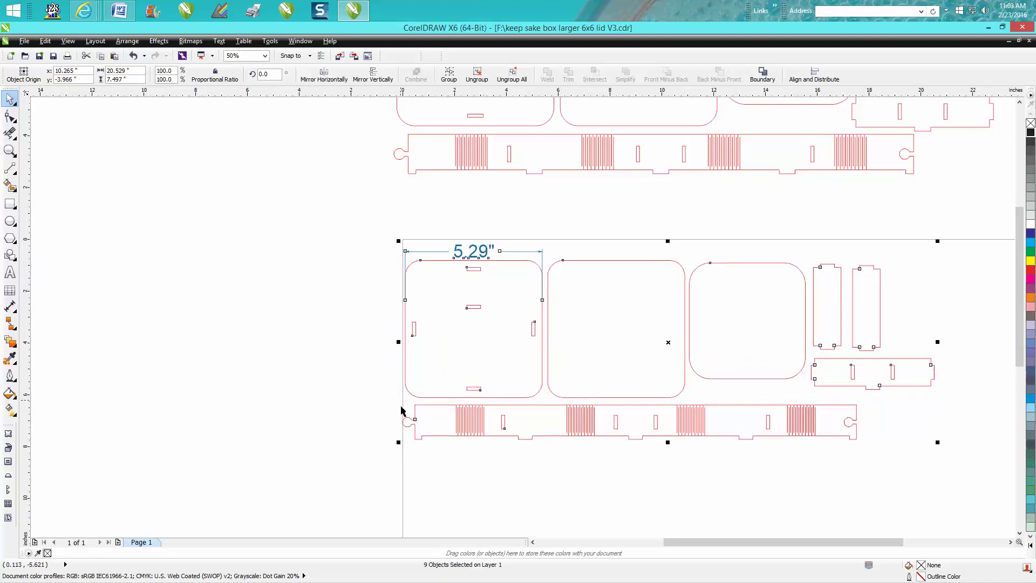
{"action": "left_click_drag", "start_coordinate": [399, 442], "coordinate": [372, 482]}
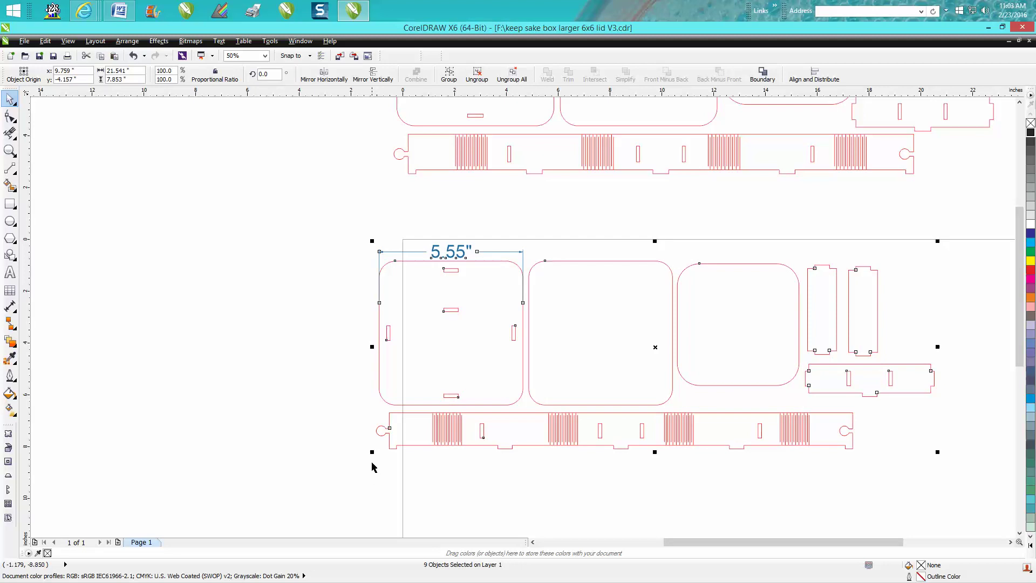
{"action": "left_click_drag", "start_coordinate": [371, 458], "coordinate": [356, 466]}
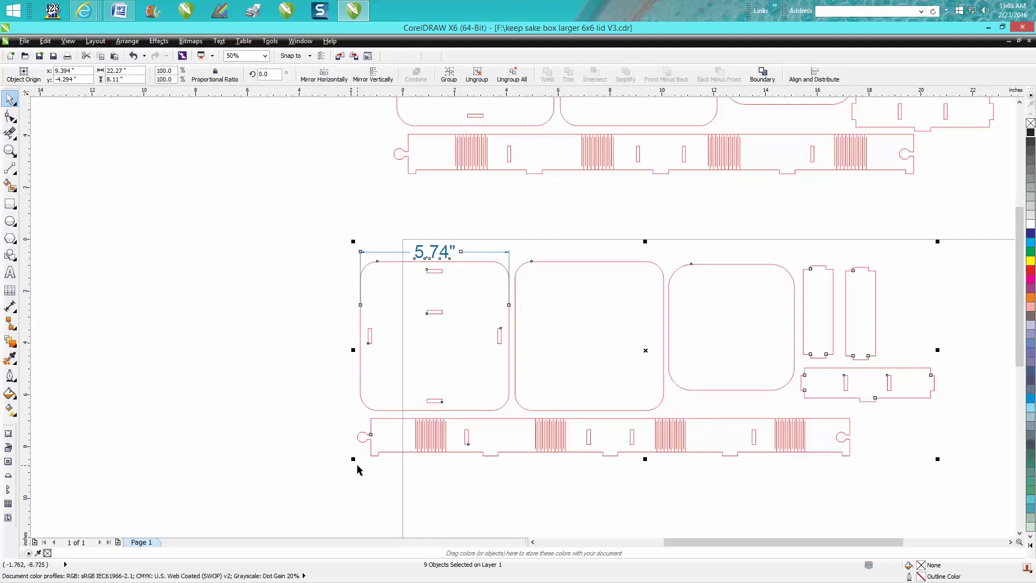
{"action": "left_click_drag", "start_coordinate": [354, 460], "coordinate": [333, 472]}
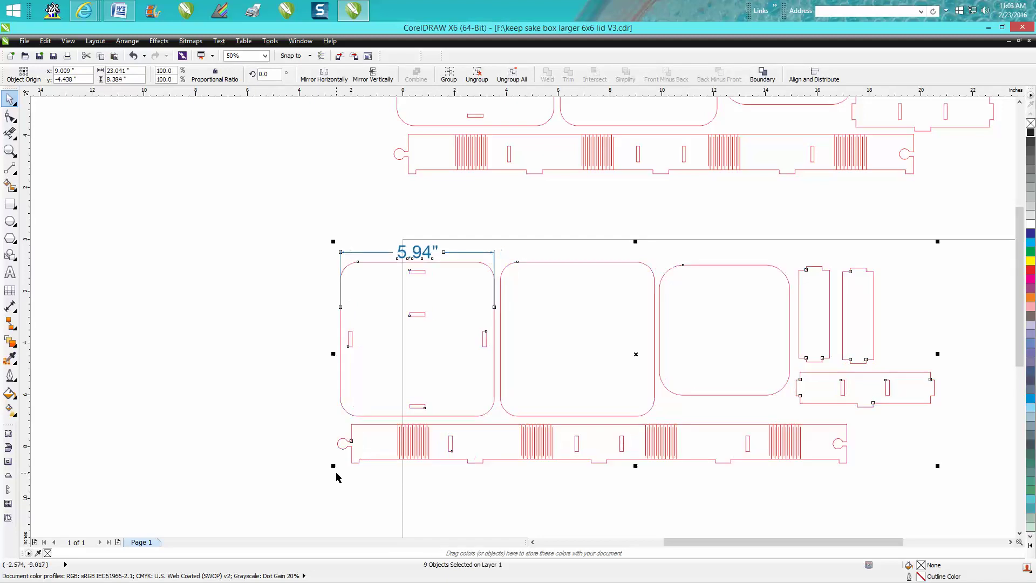
Step: Scale the layout 101% horizontally and vertically so the panel width reads 6.00"
{"action": "double_click", "coordinate": [172, 71]}
{"action": "type", "text": "101"}
{"action": "key", "text": "Tab"}
{"action": "type", "text": "101"}
{"action": "key", "text": "Return"}
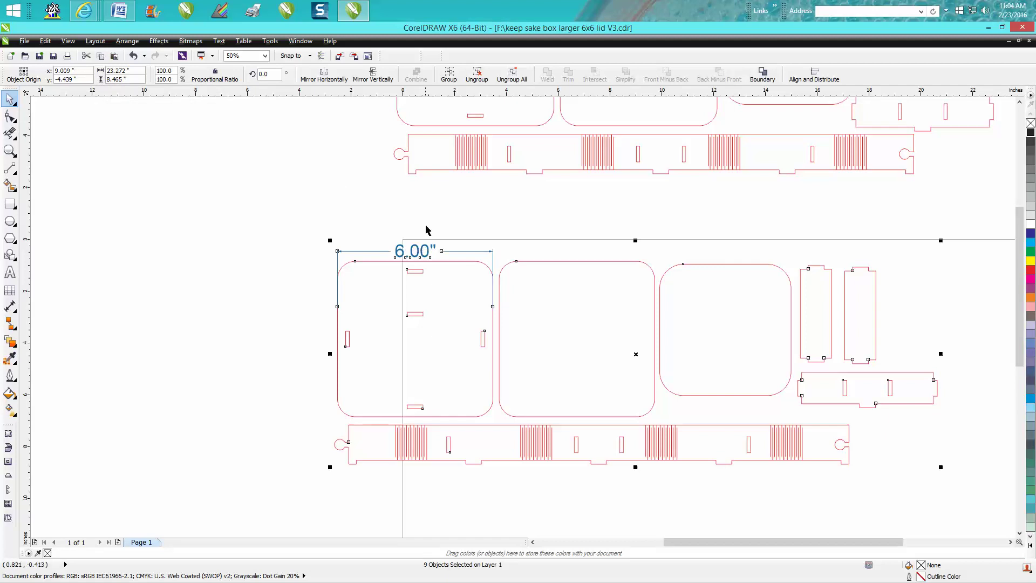
{"action": "left_click", "coordinate": [423, 248]}
Step: Select the lower layout pieces, shift them slightly right, and zoom in on them
{"action": "left_click", "coordinate": [423, 259]}
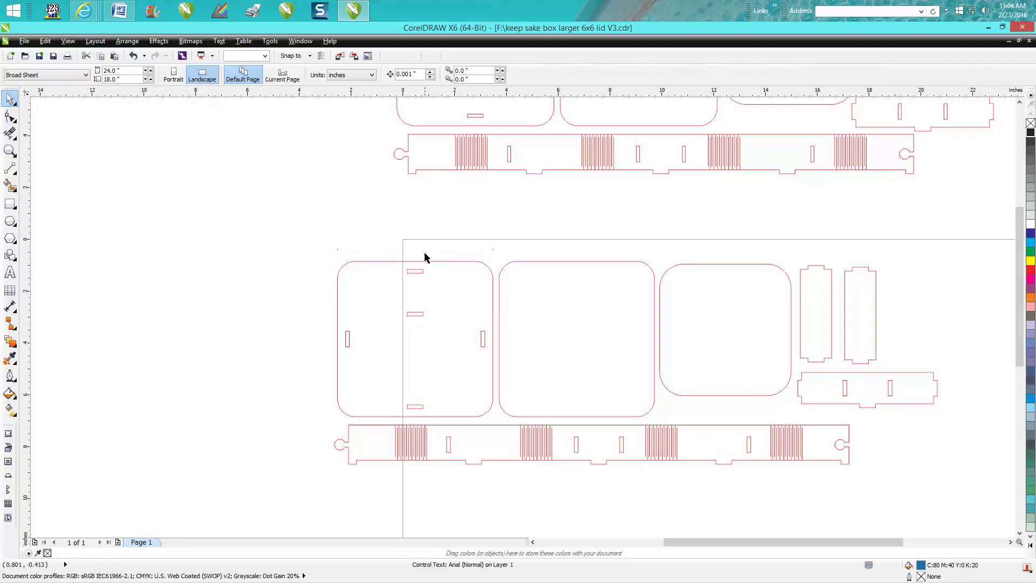
{"action": "left_click_drag", "start_coordinate": [319, 229], "coordinate": [997, 513]}
{"action": "scroll", "coordinate": [981, 486], "scroll_direction": "down", "scroll_amount": 2}
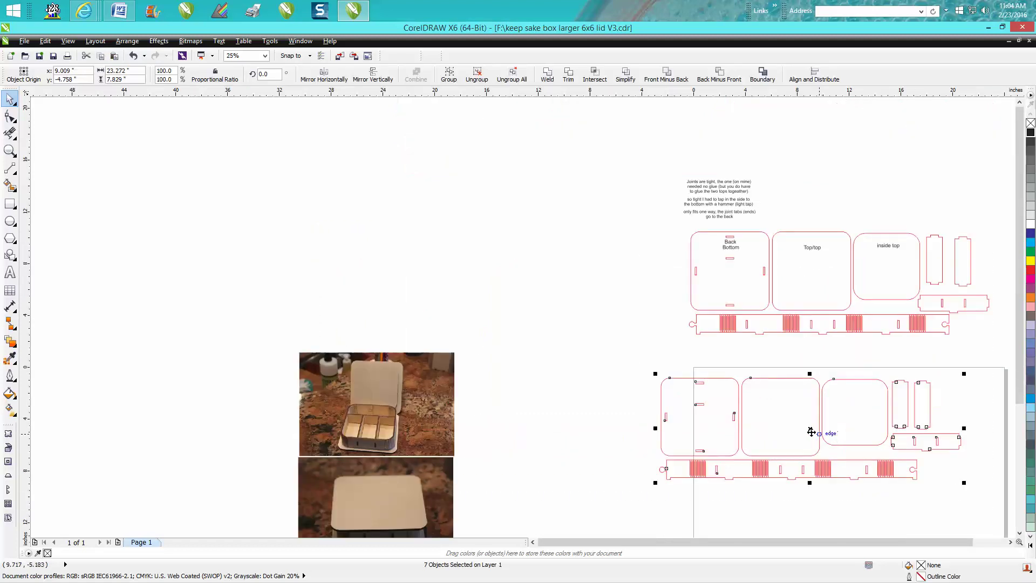
{"action": "left_click_drag", "start_coordinate": [811, 429], "coordinate": [855, 427]}
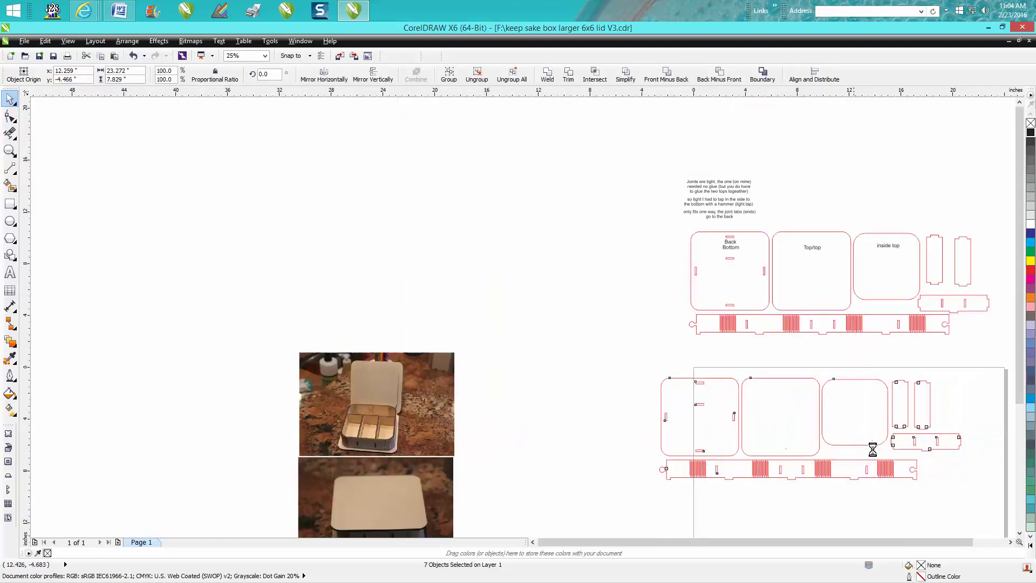
{"action": "left_click", "coordinate": [10, 150]}
{"action": "left_click_drag", "start_coordinate": [678, 343], "coordinate": [1009, 514]}
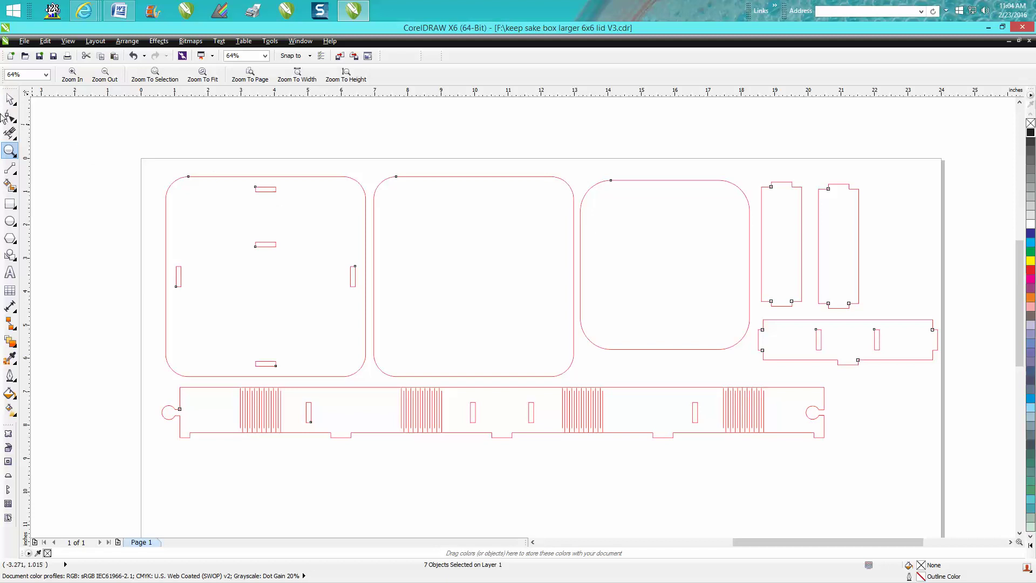
Step: Place the left narrow side piece over the back panel and nudge its tab onto the slot
{"action": "left_click", "coordinate": [10, 98]}
{"action": "left_click", "coordinate": [818, 237]}
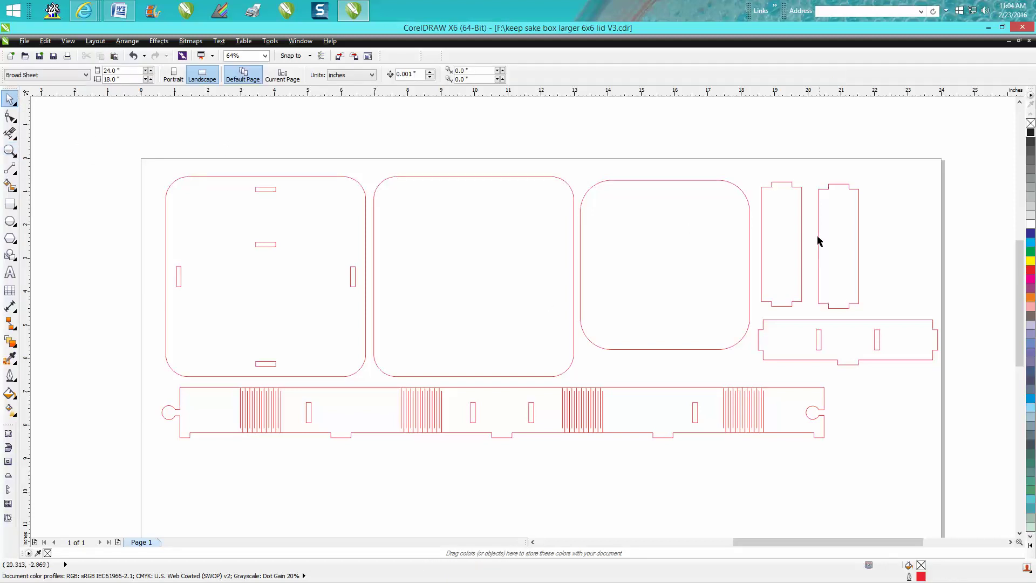
{"action": "left_click", "coordinate": [800, 231]}
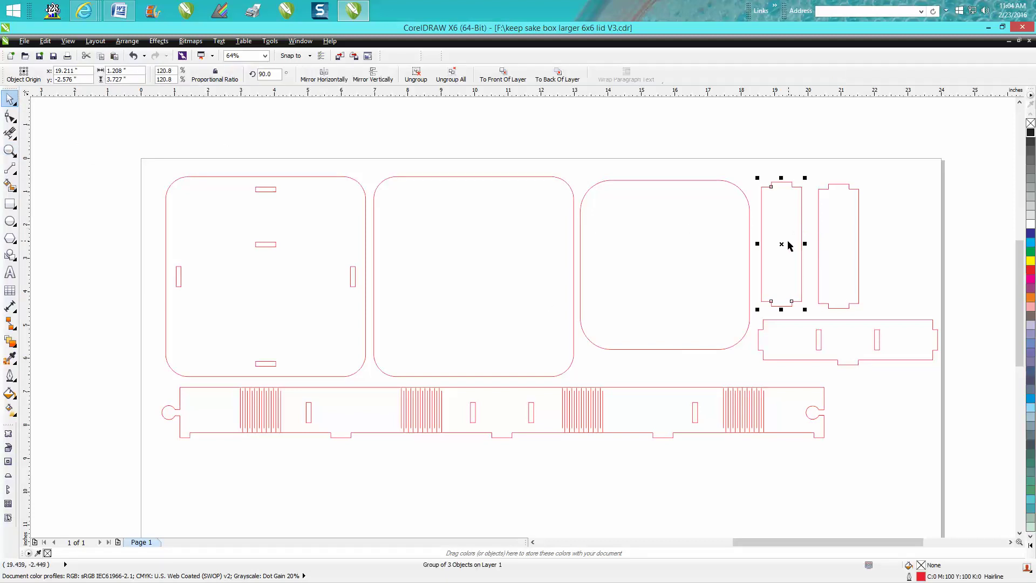
{"action": "left_click_drag", "start_coordinate": [754, 258], "coordinate": [265, 251]}
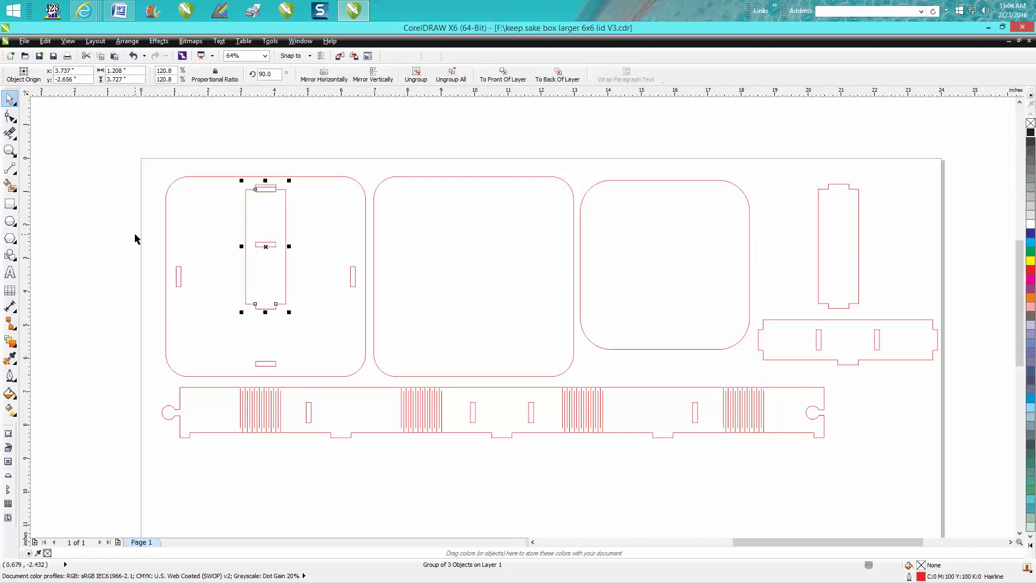
{"action": "left_click", "coordinate": [9, 151]}
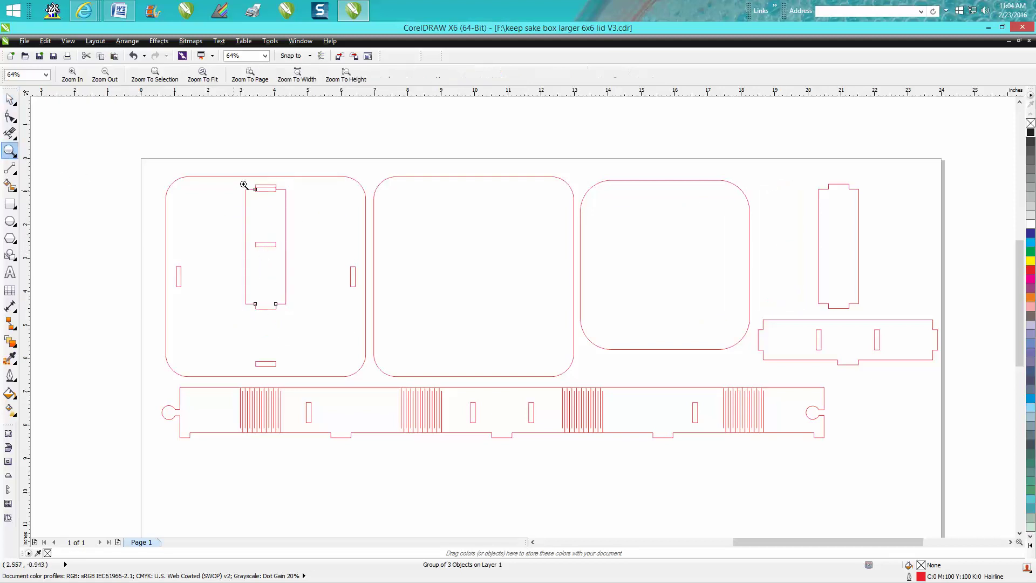
{"action": "left_click_drag", "start_coordinate": [241, 169], "coordinate": [303, 220]}
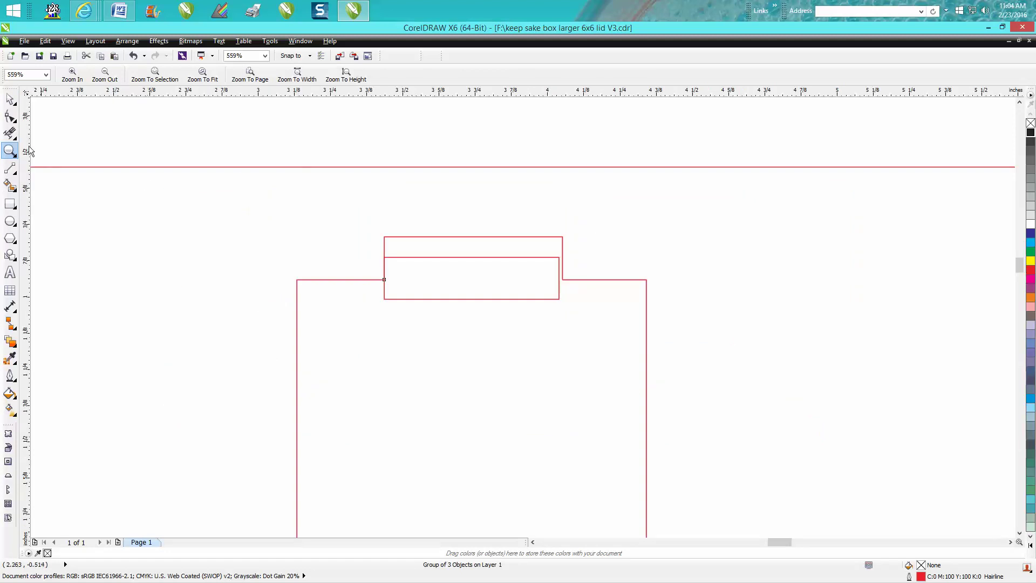
{"action": "left_click", "coordinate": [9, 103]}
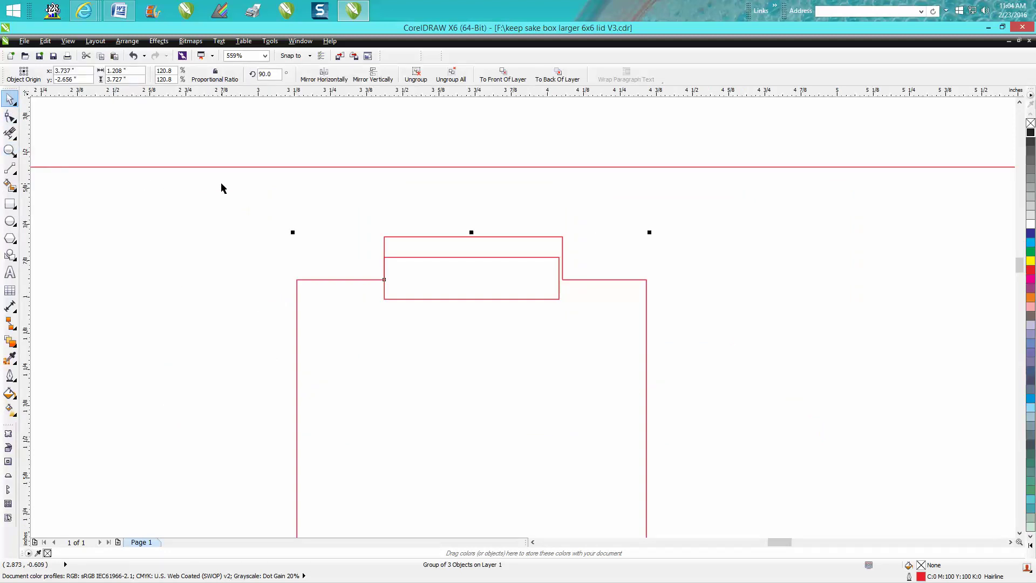
{"action": "key", "text": "Left"}
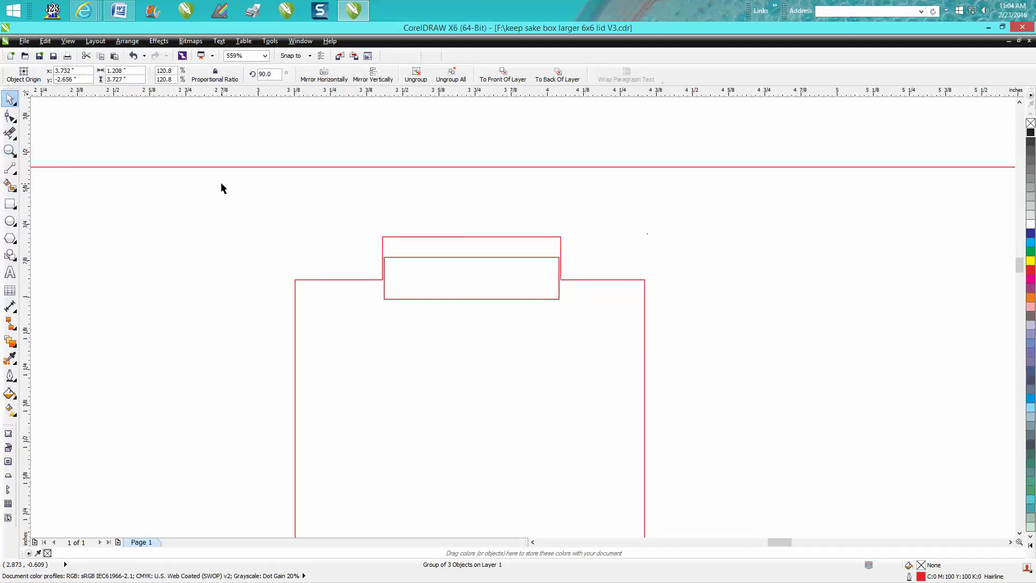
{"action": "key", "text": "Down"}
{"action": "key", "text": "Down"}
{"action": "key", "text": "Down"}
{"action": "key", "text": "Down"}
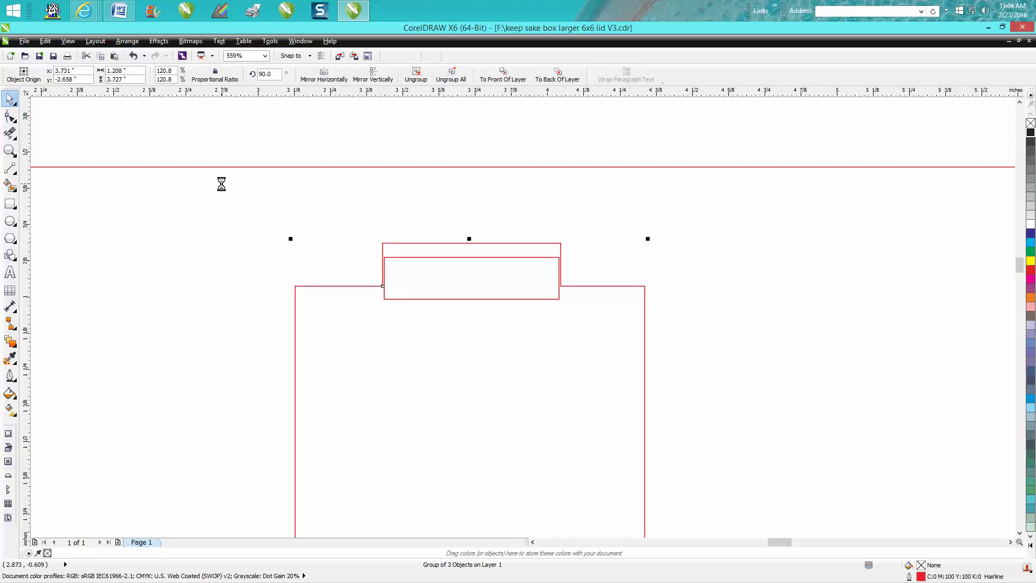
Step: Return the side piece to the right column beside its twin and select the back panel group
{"action": "scroll", "coordinate": [477, 306], "scroll_direction": "down", "scroll_amount": 3}
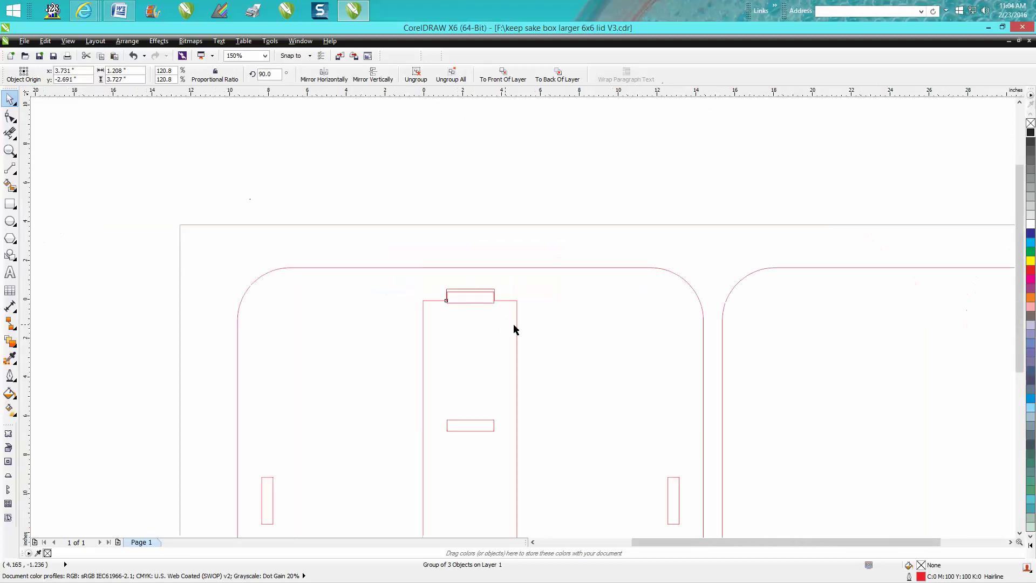
{"action": "scroll", "coordinate": [514, 330], "scroll_direction": "down", "scroll_amount": 3}
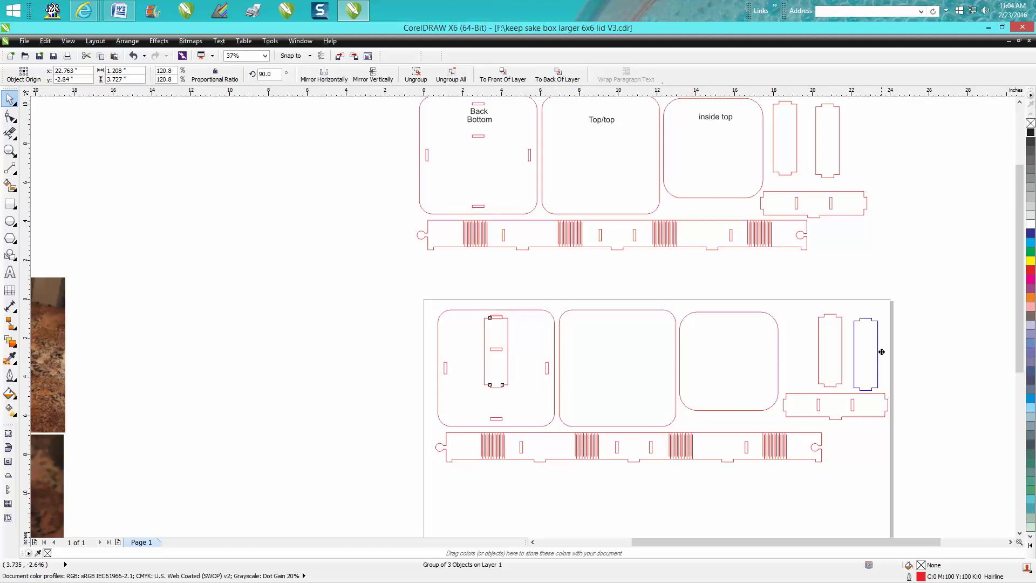
{"action": "left_click_drag", "start_coordinate": [882, 351], "coordinate": [886, 346]}
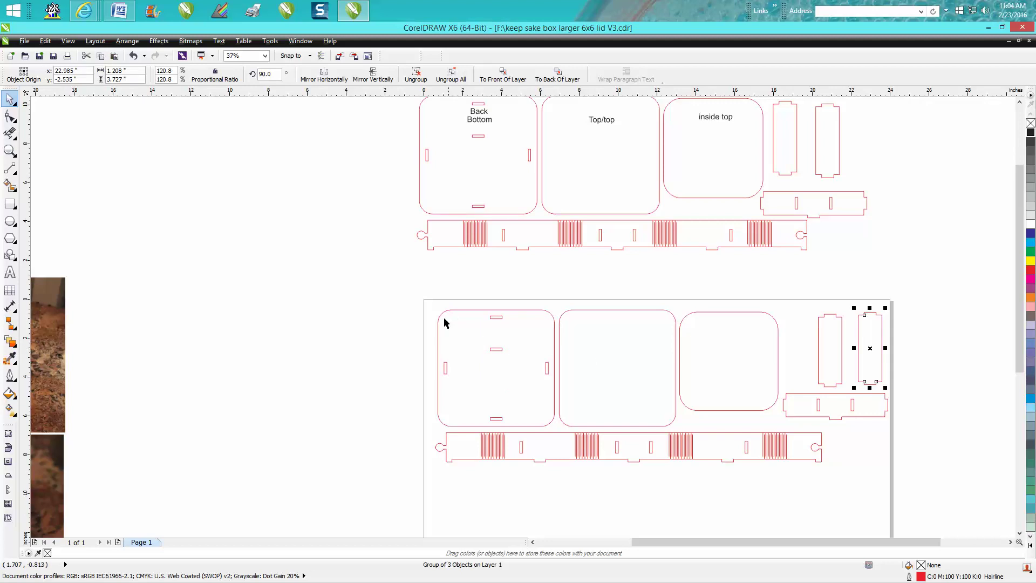
{"action": "left_click", "coordinate": [494, 318]}
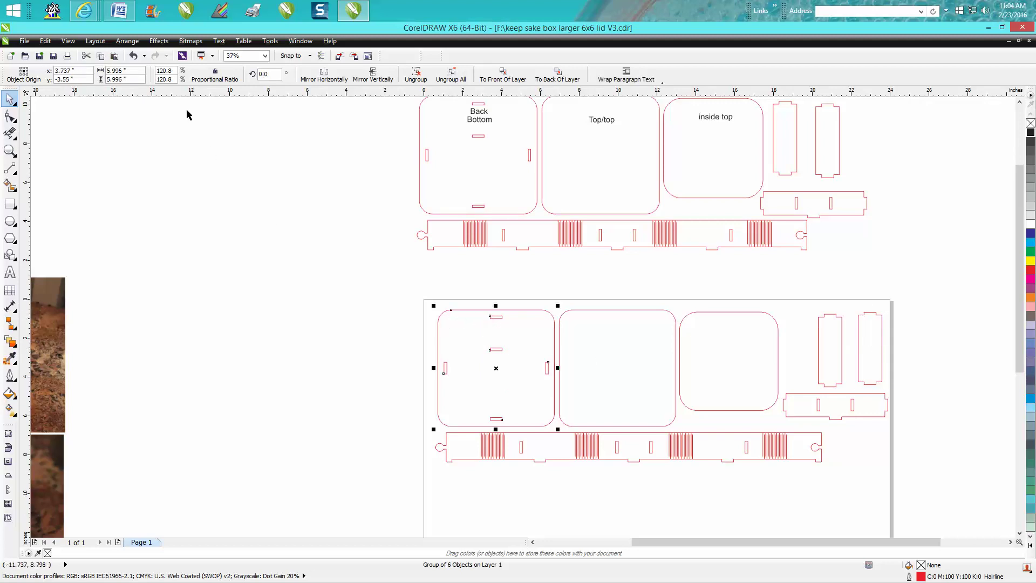
Step: Ungroup all objects in the back panel
{"action": "left_click", "coordinate": [128, 41]}
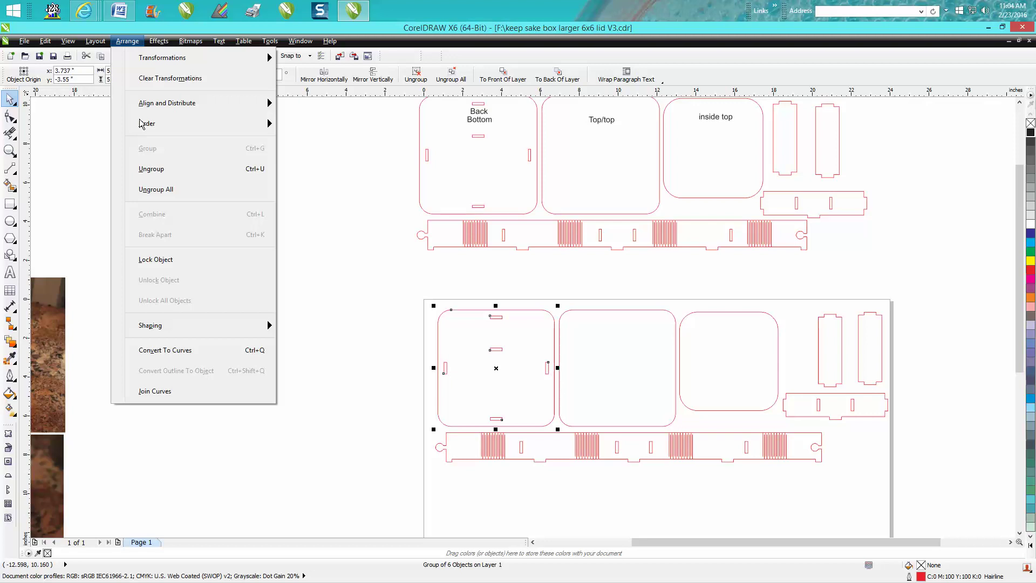
{"action": "left_click", "coordinate": [168, 190]}
{"action": "left_click", "coordinate": [291, 232]}
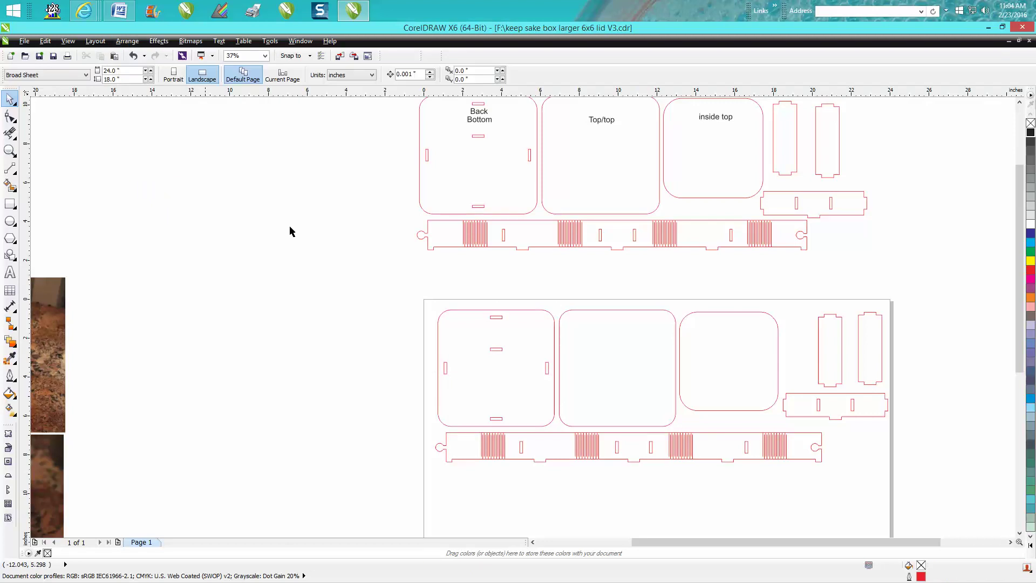
Step: Set the top, bottom and middle slot heights to 0.12"
{"action": "left_click", "coordinate": [498, 318]}
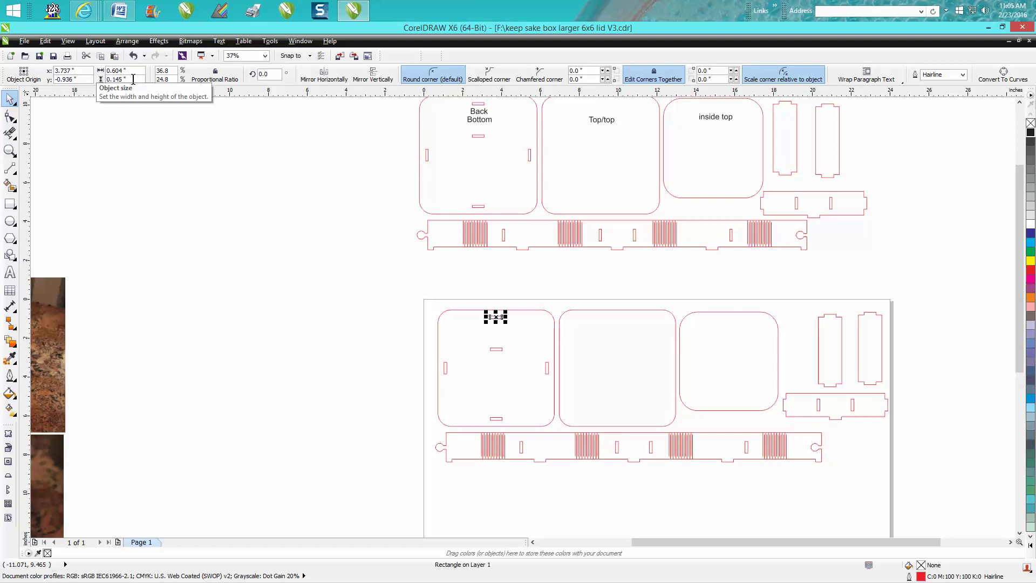
{"action": "left_click", "coordinate": [133, 79]}
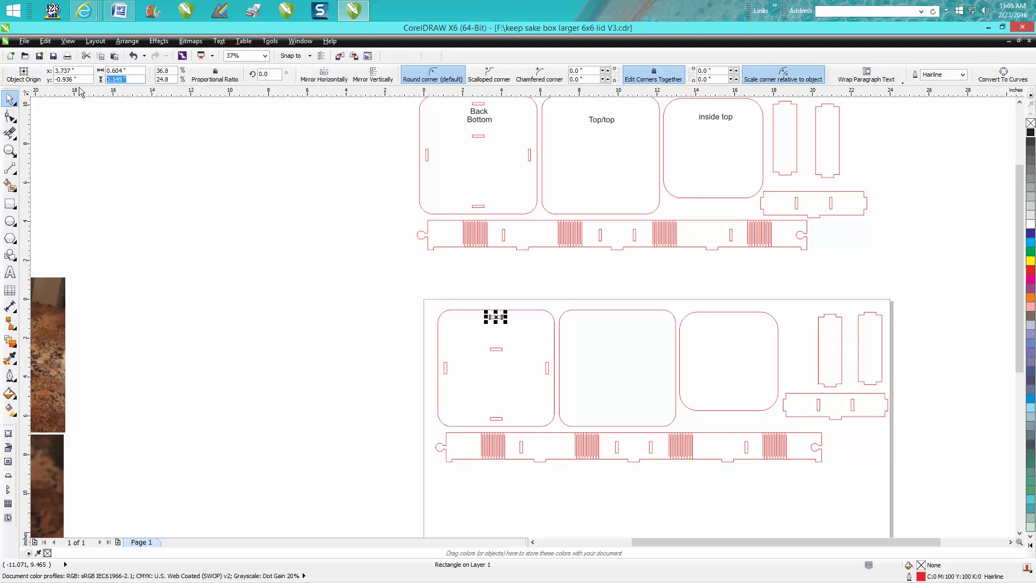
{"action": "type", "text": ".1"}
{"action": "left_click", "coordinate": [496, 420]}
{"action": "left_click", "coordinate": [135, 79]}
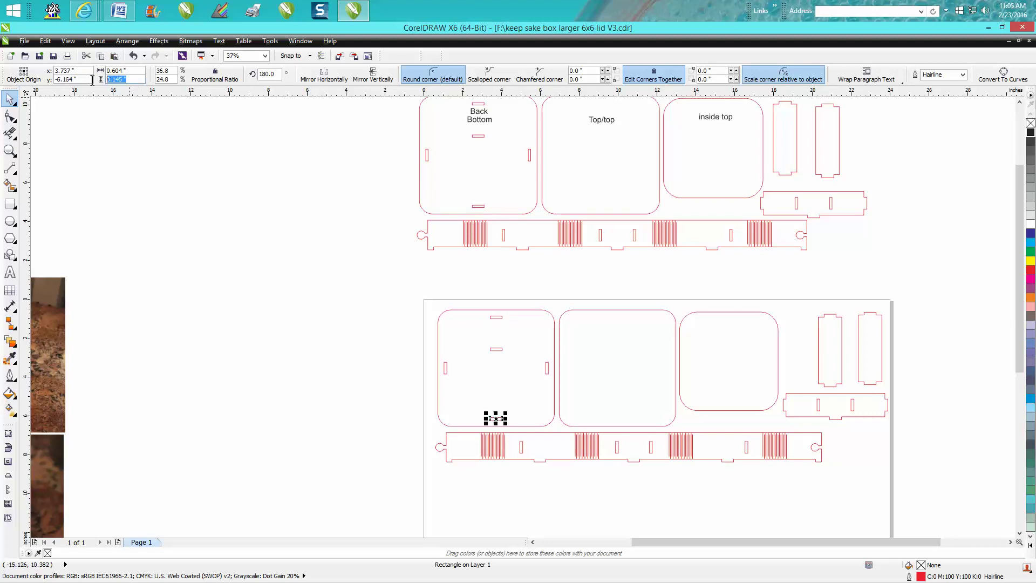
{"action": "type", "text": ".12"}
{"action": "key", "text": "Return"}
{"action": "left_click", "coordinate": [492, 350]}
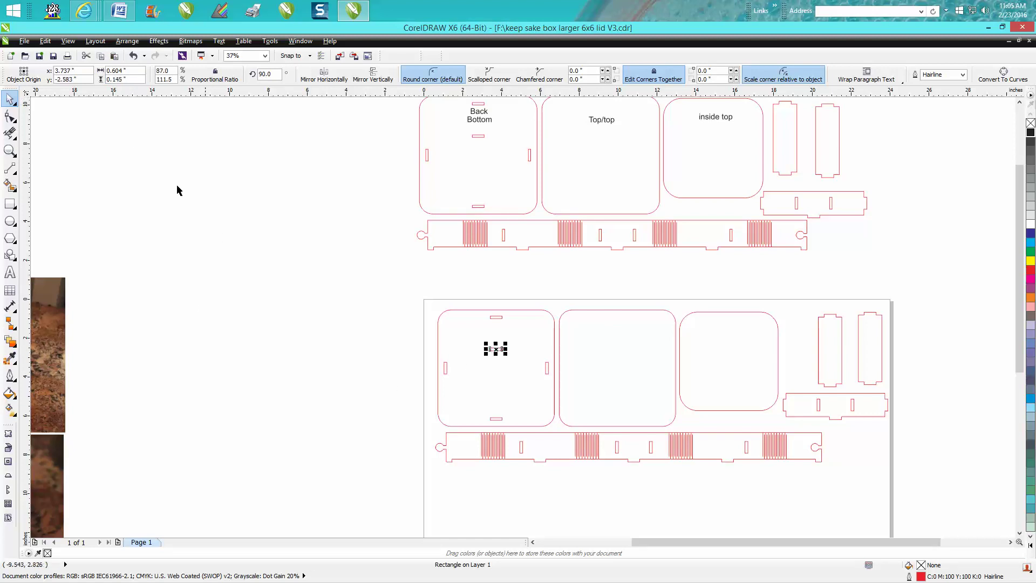
{"action": "left_click", "coordinate": [138, 78]}
{"action": "type", "text": ".12"}
{"action": "key", "text": "Return"}
Step: Set the left and right vertical slot widths to 0.12"
{"action": "left_click", "coordinate": [446, 370]}
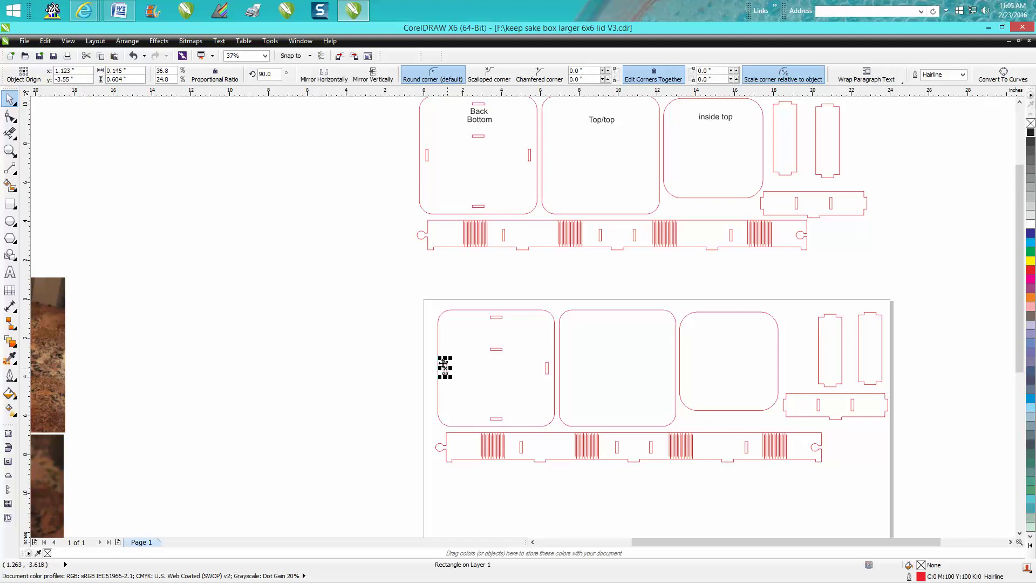
{"action": "left_click", "coordinate": [134, 71]}
{"action": "type", "text": ".12"}
{"action": "key", "text": "Return"}
{"action": "left_click", "coordinate": [546, 365]}
{"action": "left_click", "coordinate": [133, 71]}
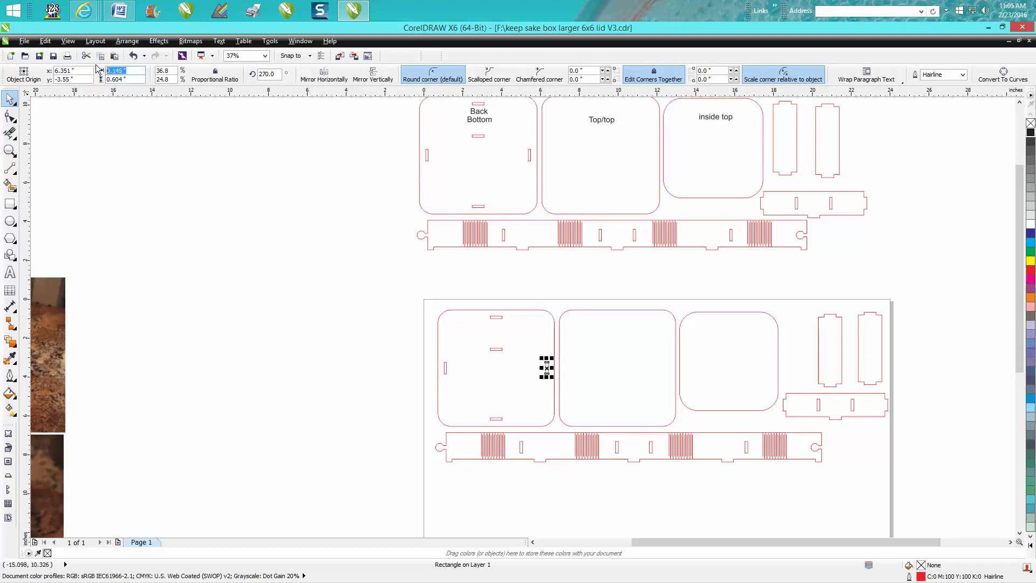
{"action": "type", "text": ".12"}
{"action": "key", "text": "Return"}
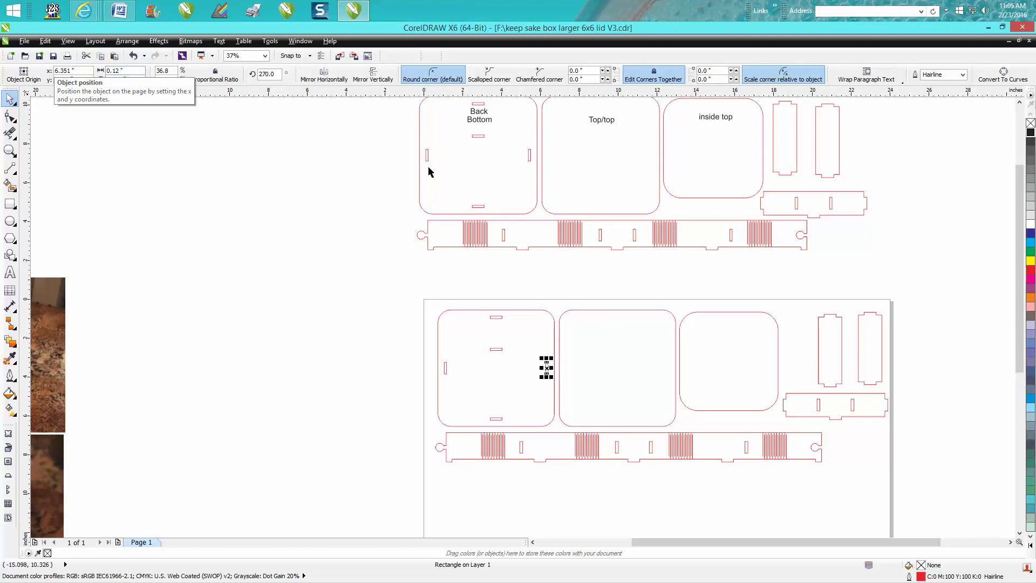
{"action": "left_click", "coordinate": [820, 410]}
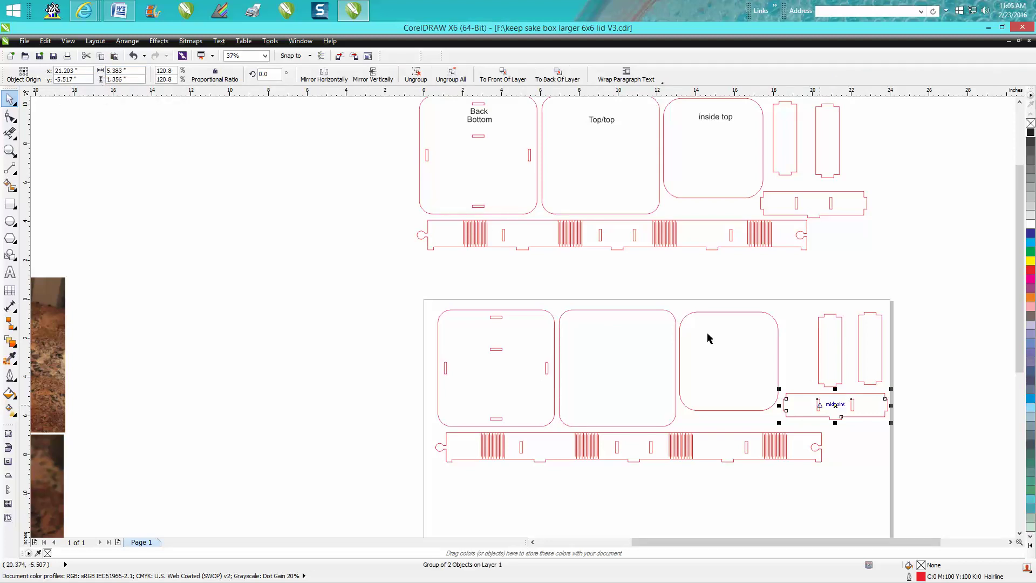
Step: Fully ungroup the lower-right tab piece
{"action": "left_click", "coordinate": [127, 41]}
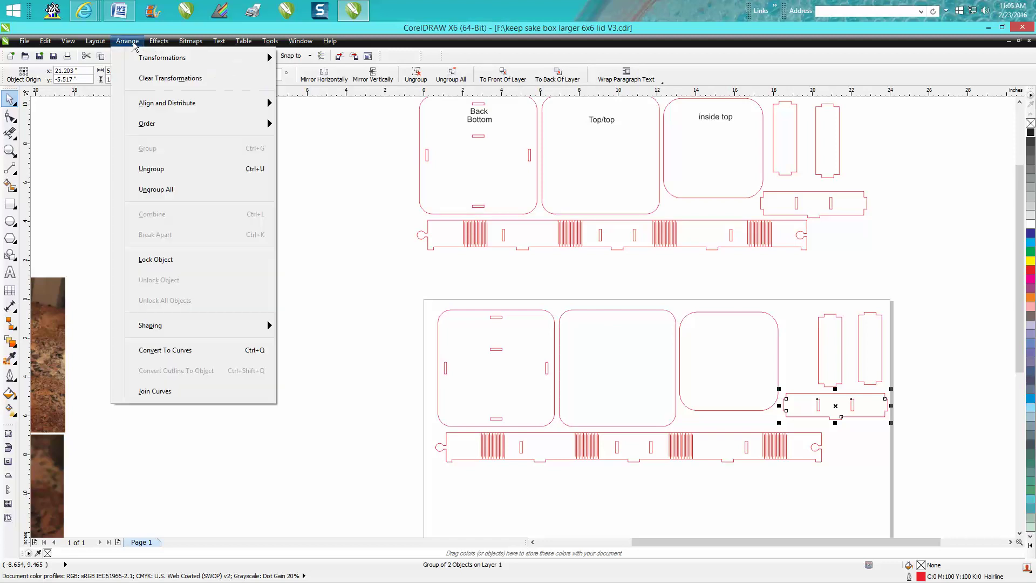
{"action": "left_click", "coordinate": [161, 170]}
{"action": "left_click", "coordinate": [775, 370]}
{"action": "left_click", "coordinate": [819, 410]}
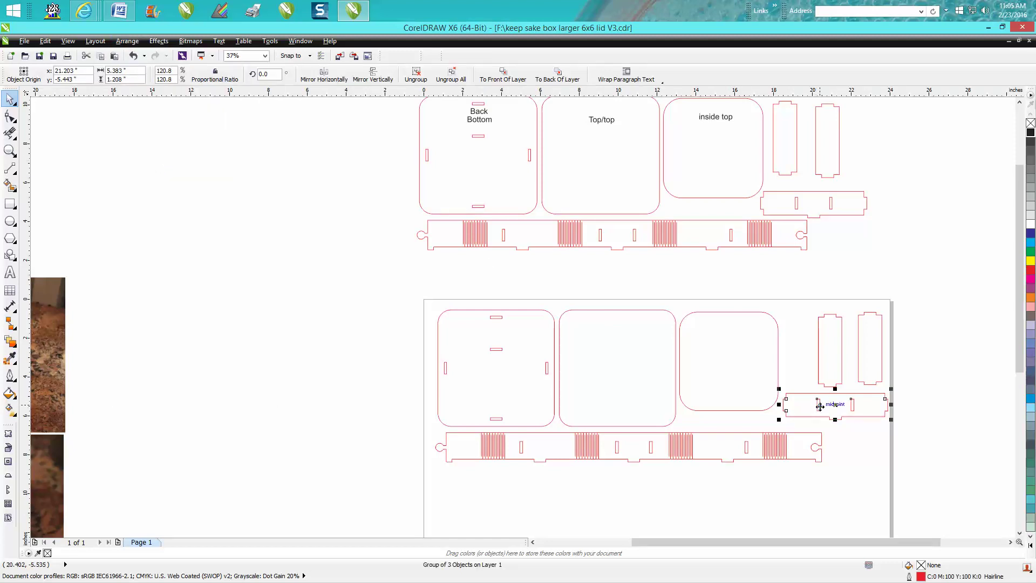
{"action": "left_click", "coordinate": [127, 41]}
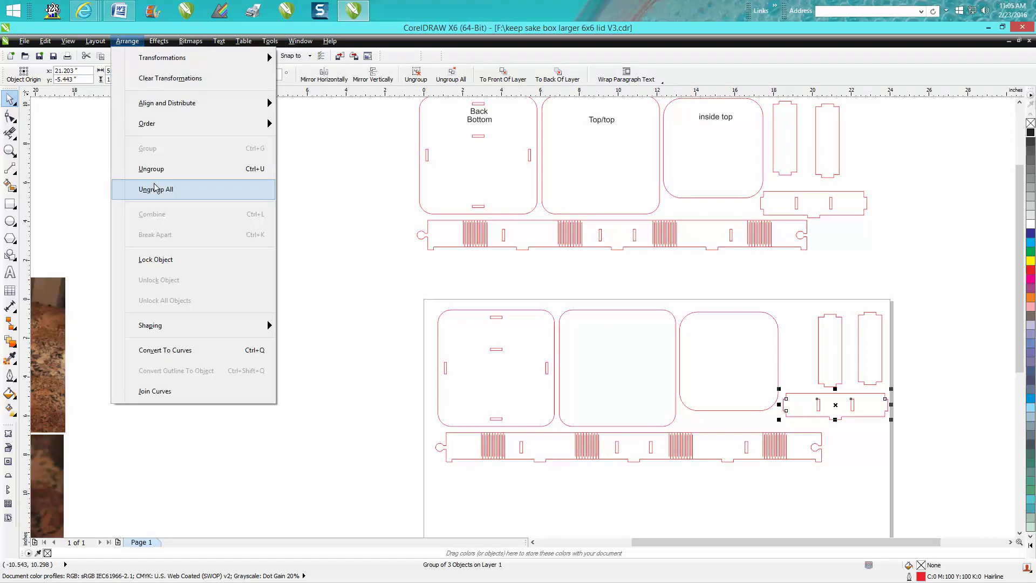
{"action": "left_click", "coordinate": [176, 186]}
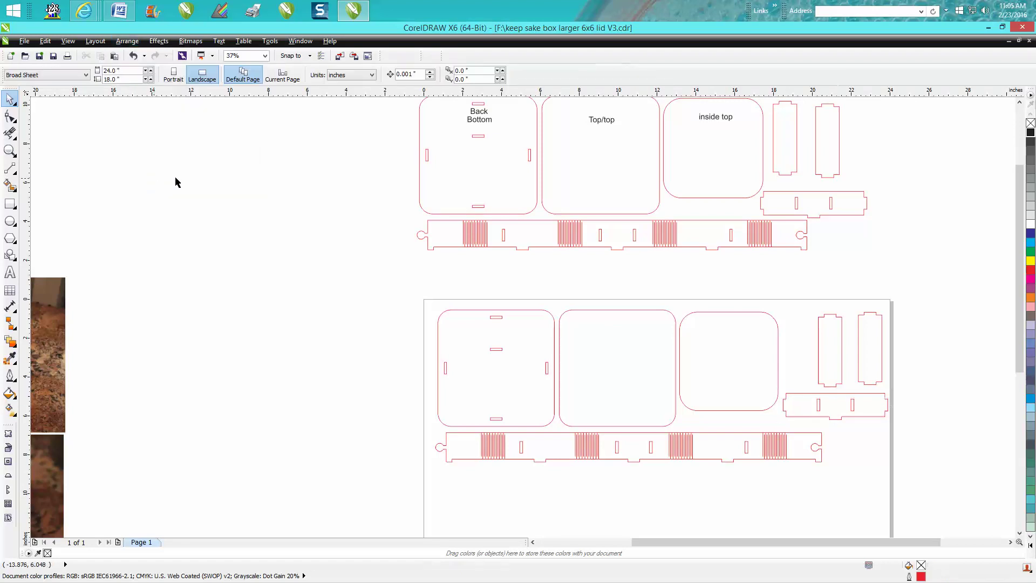
Step: Narrow both slots in the small tab piece to 0.12" wide
{"action": "left_click", "coordinate": [818, 412]}
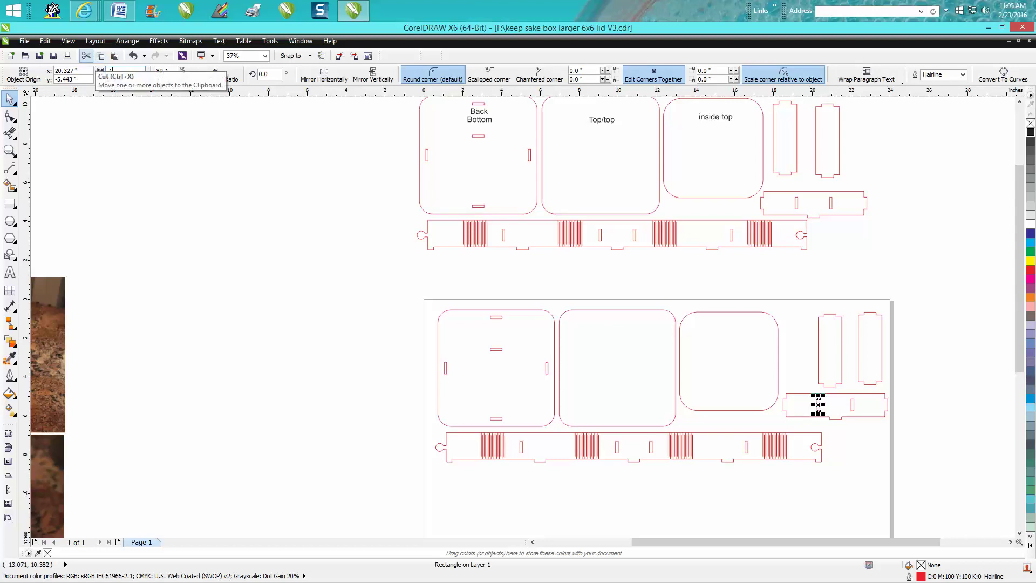
{"action": "left_click", "coordinate": [853, 408]}
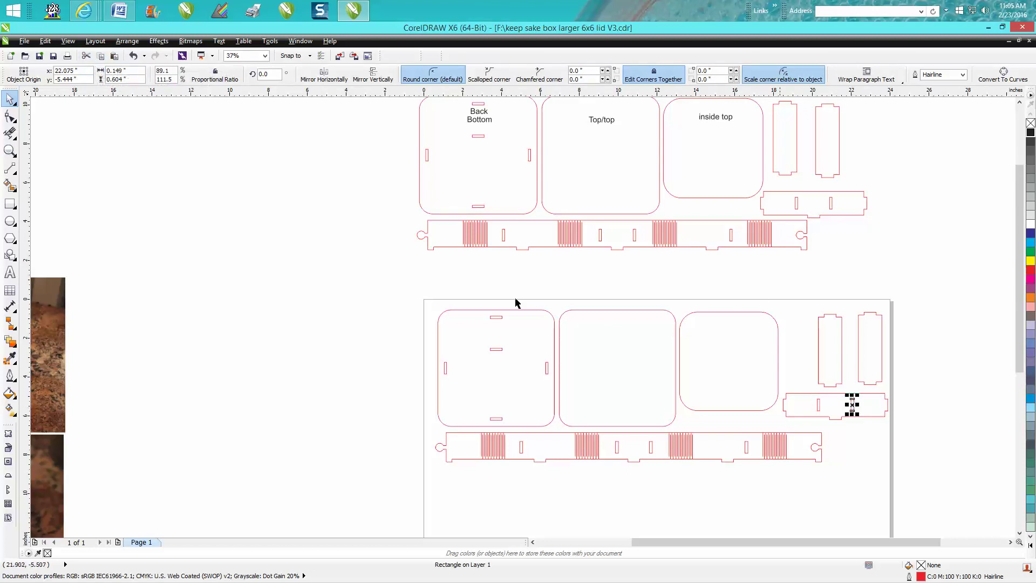
{"action": "double_click", "coordinate": [125, 70]}
{"action": "type", "text": ".12"}
{"action": "key", "text": "Return"}
{"action": "left_click", "coordinate": [498, 318]}
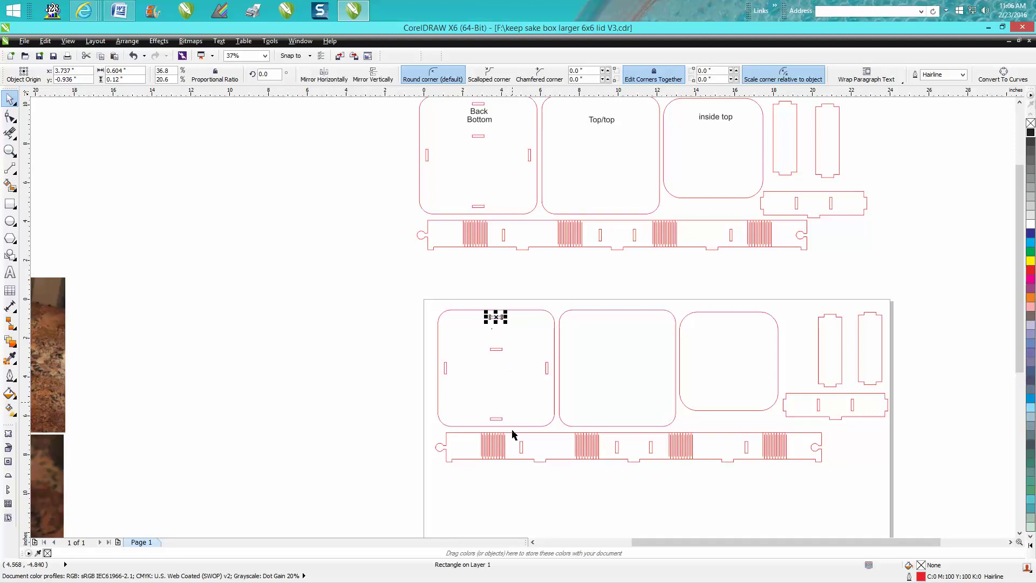
{"action": "left_click", "coordinate": [522, 453]}
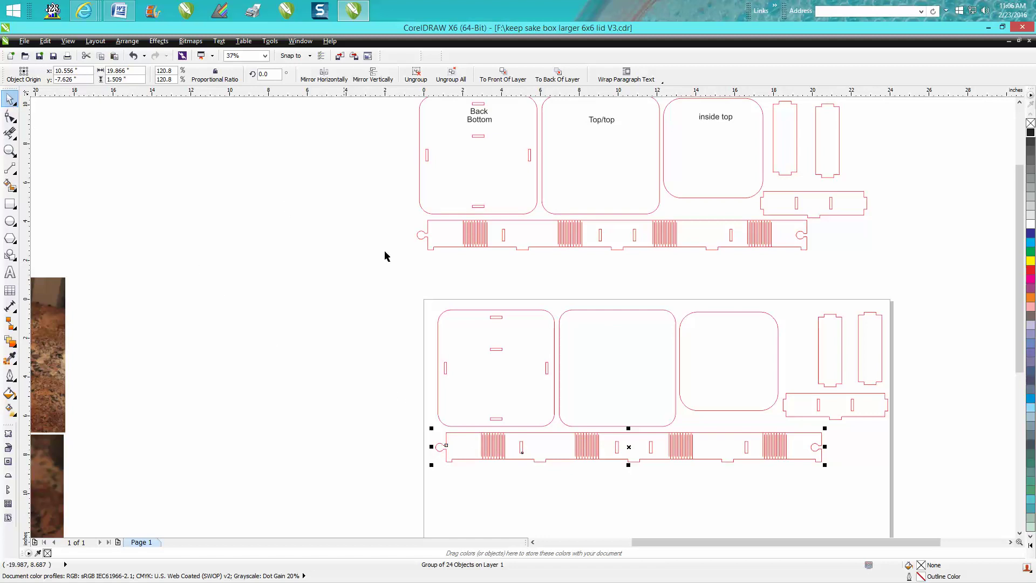
{"action": "left_click", "coordinate": [727, 280]}
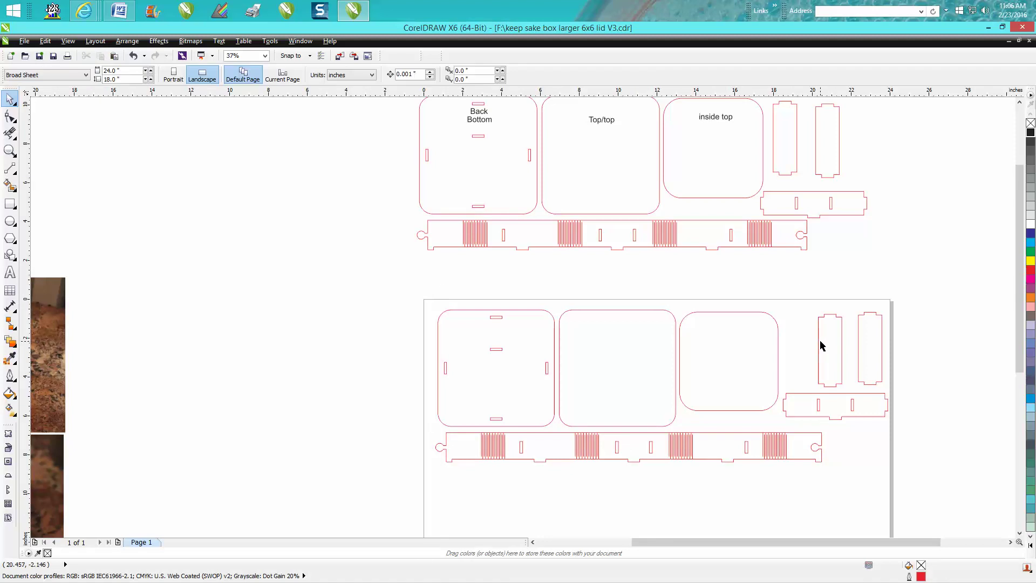
Step: Drag a narrow divider piece onto the lower layout's left square panel
{"action": "left_click", "coordinate": [822, 346]}
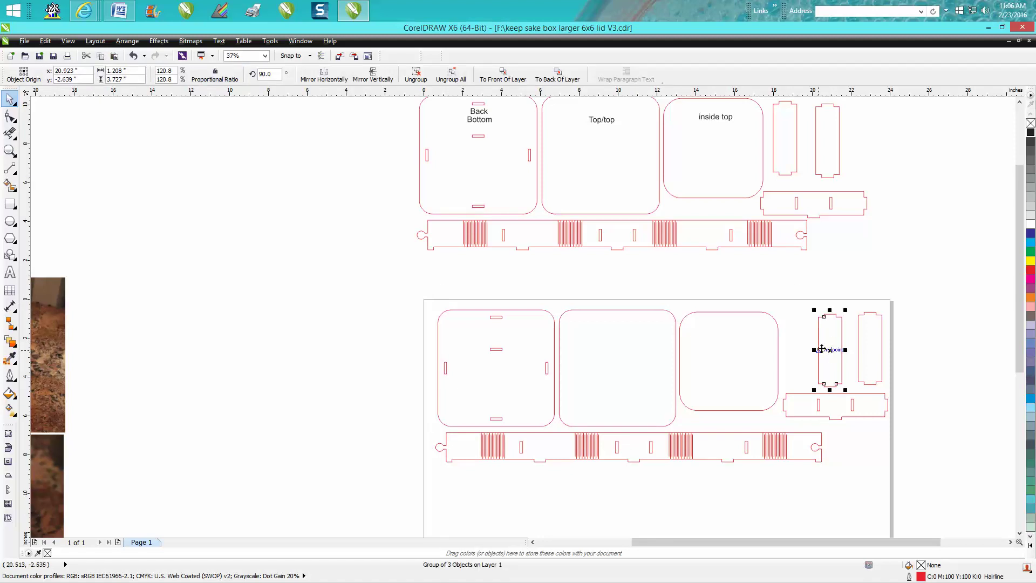
{"action": "left_click", "coordinate": [530, 542]}
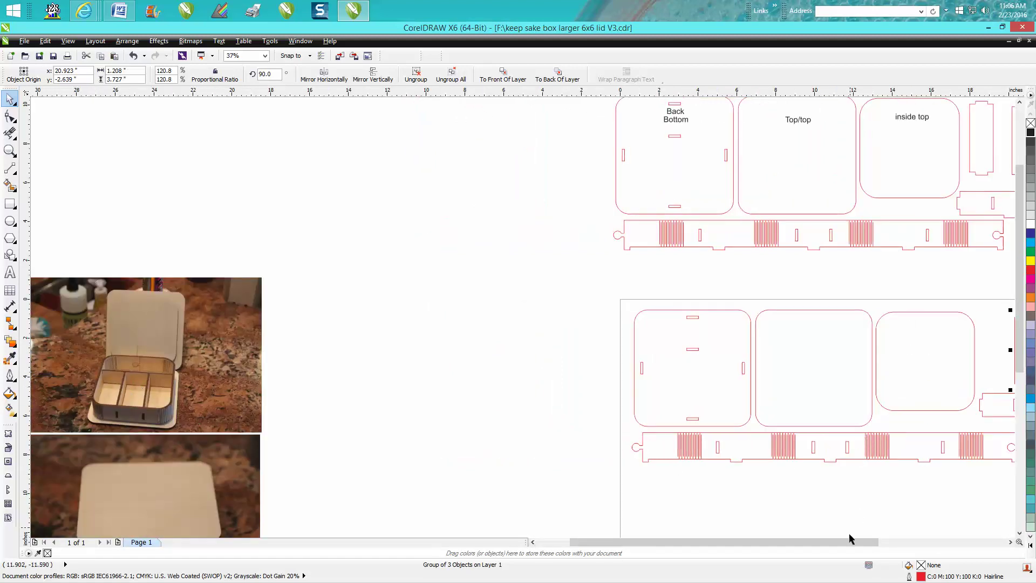
{"action": "left_click_drag", "start_coordinate": [850, 538], "coordinate": [873, 540]}
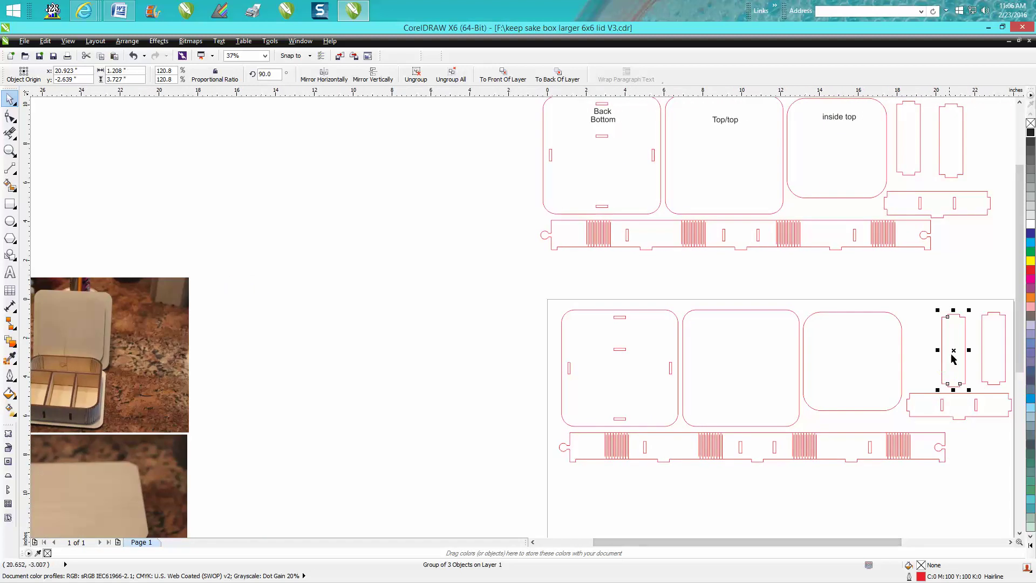
{"action": "left_click_drag", "start_coordinate": [953, 356], "coordinate": [620, 383]}
Step: Nudge the divider up three and left two steps to align its top tab with the slot
{"action": "left_click", "coordinate": [9, 151]}
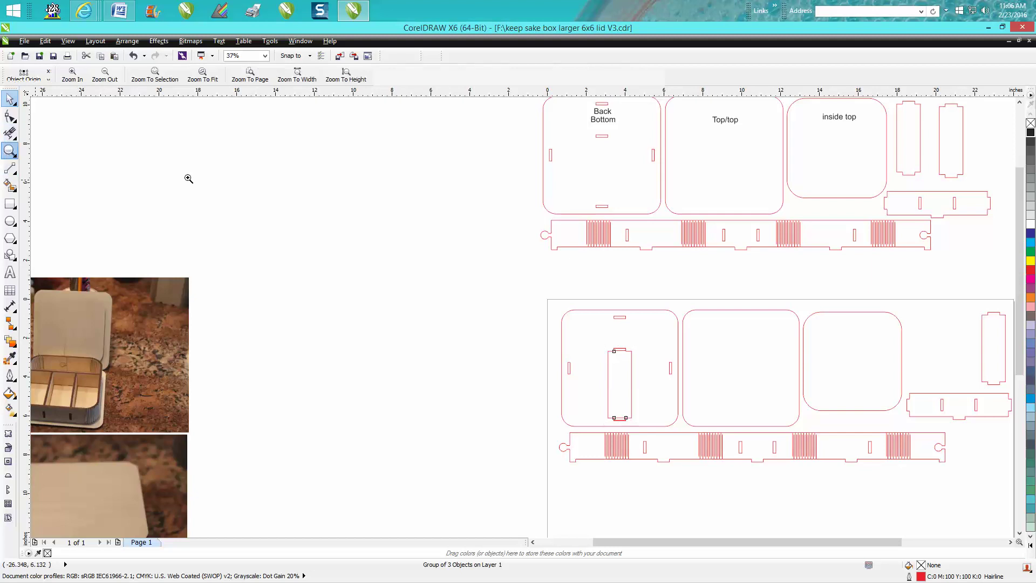
{"action": "left_click_drag", "start_coordinate": [564, 298], "coordinate": [720, 469]}
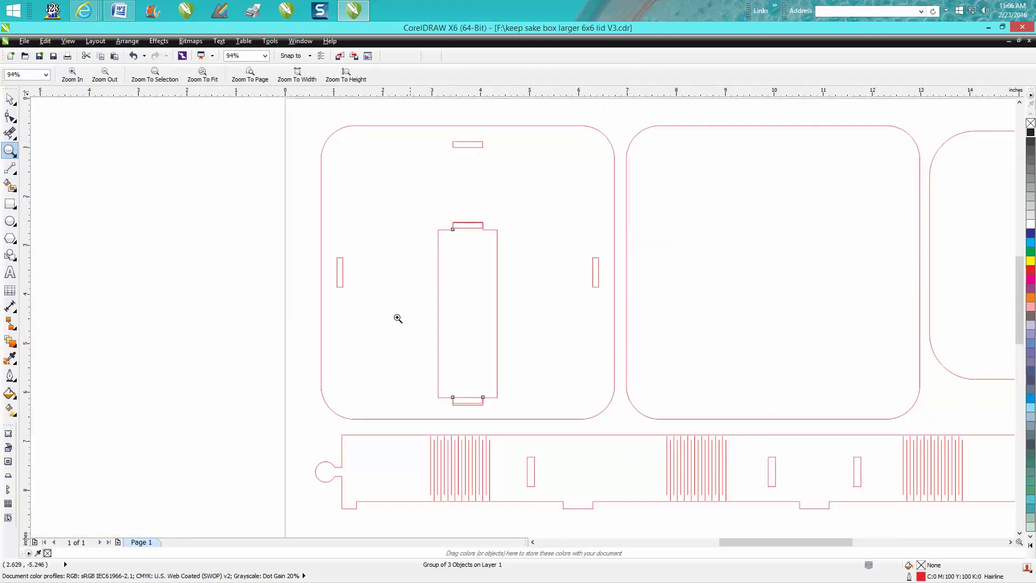
{"action": "left_click_drag", "start_coordinate": [405, 355], "coordinate": [541, 426]}
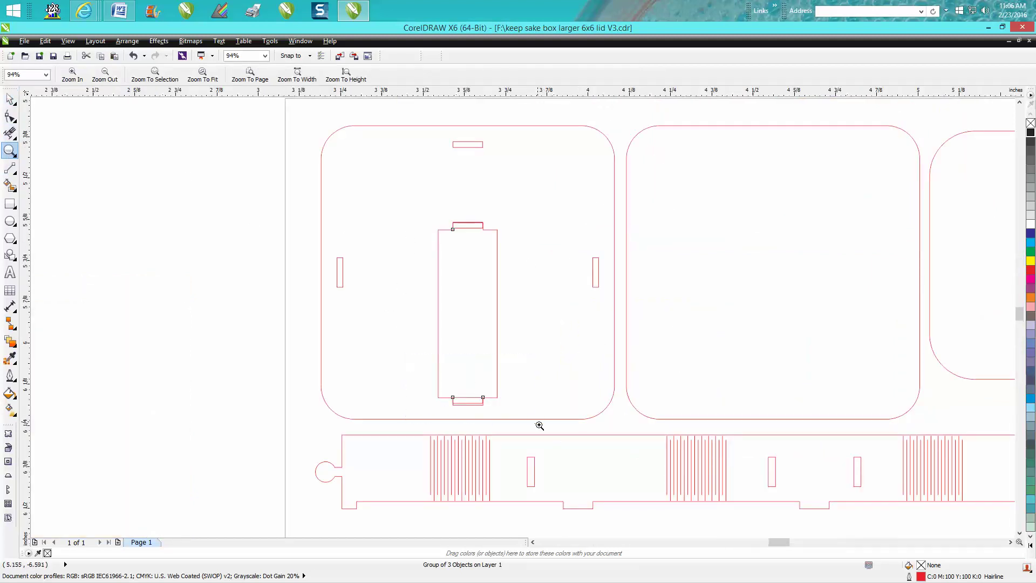
{"action": "right_click", "coordinate": [608, 388]}
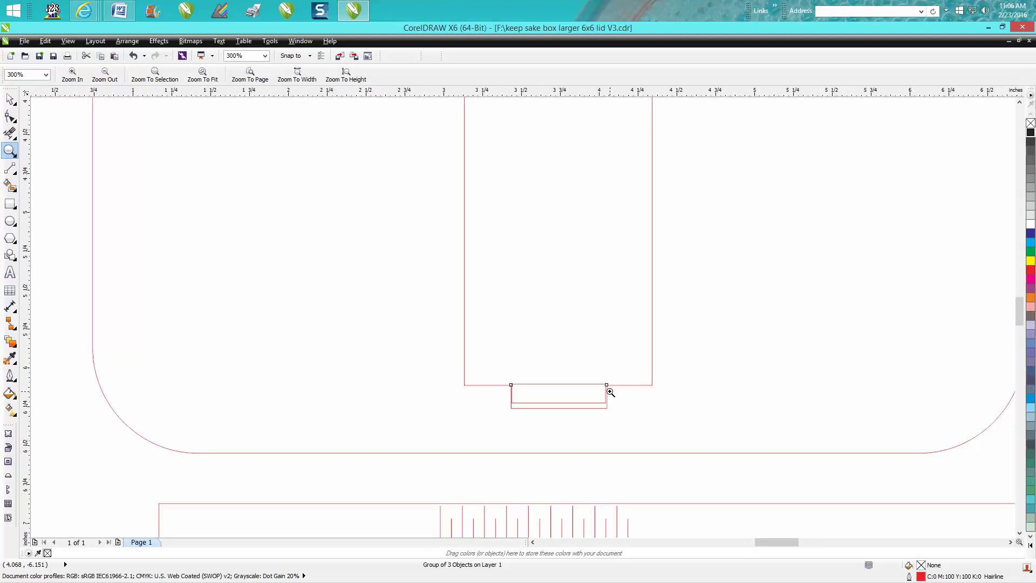
{"action": "right_click", "coordinate": [614, 389]}
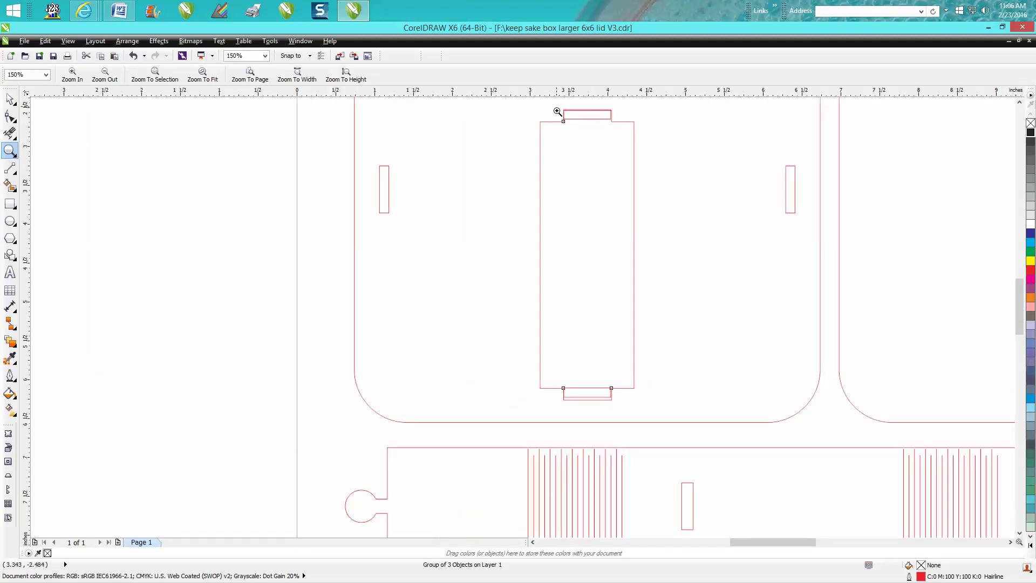
{"action": "left_click_drag", "start_coordinate": [558, 112], "coordinate": [659, 155]}
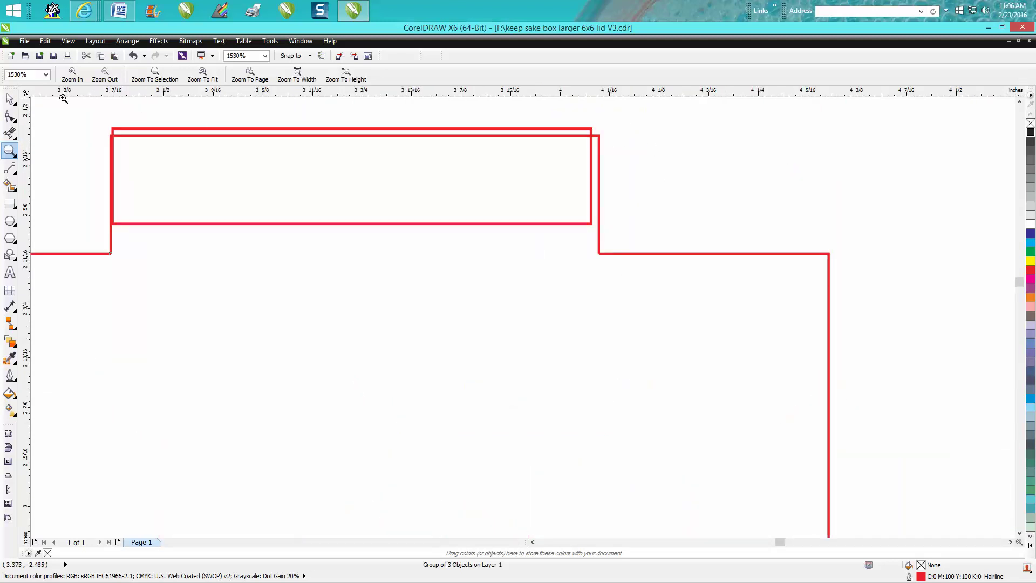
{"action": "left_click", "coordinate": [11, 100]}
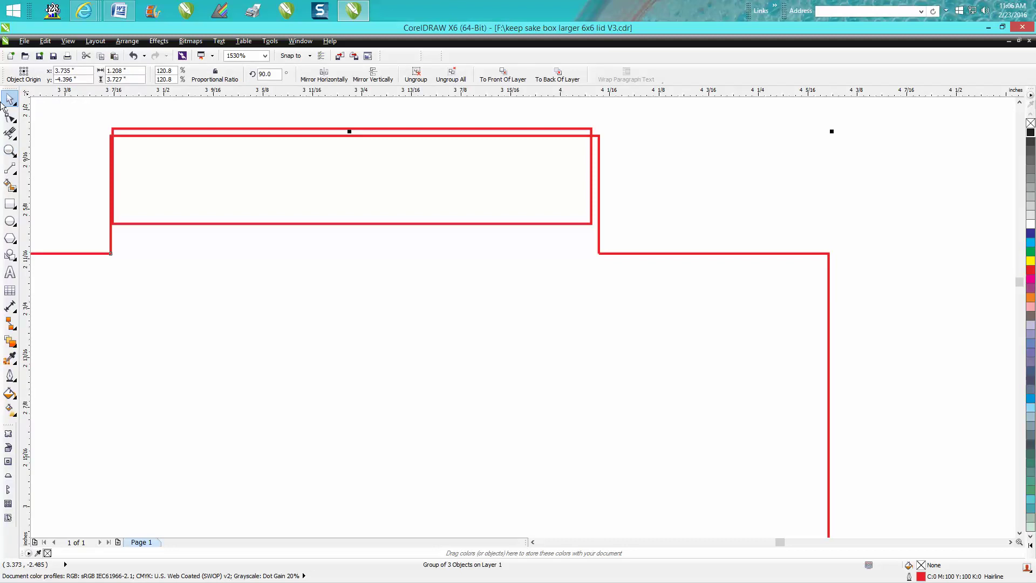
{"action": "key", "text": "Up"}
{"action": "key", "text": "Up"}
{"action": "key", "text": "Up"}
{"action": "key", "text": "Up"}
{"action": "key", "text": "Up"}
{"action": "key", "text": "Up"}
{"action": "key", "text": "Up"}
{"action": "key", "text": "Up"}
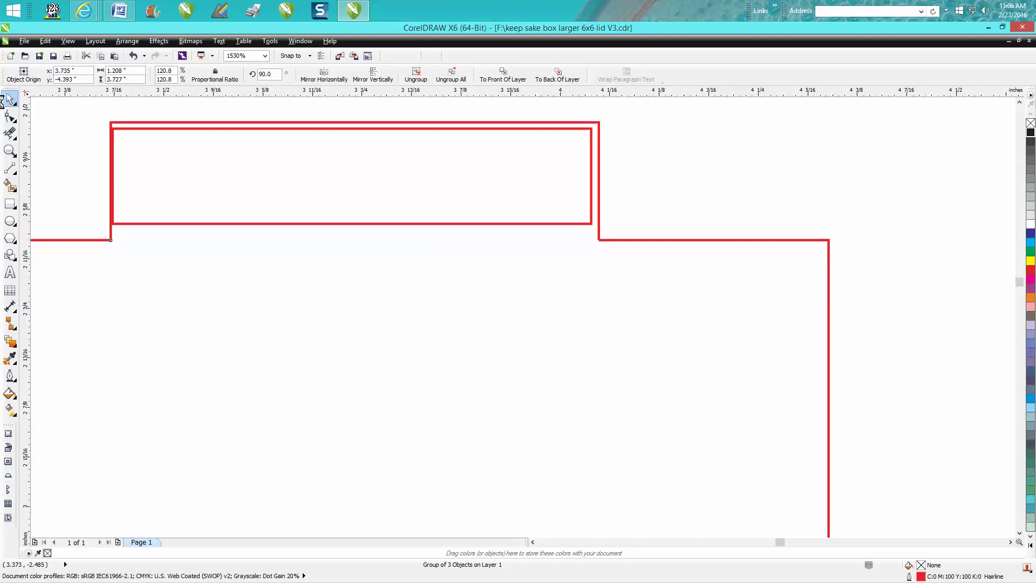
{"action": "key", "text": "Up"}
{"action": "key", "text": "Up"}
{"action": "key", "text": "Up"}
{"action": "key", "text": "Up"}
{"action": "key", "text": "Up"}
{"action": "key", "text": "Up"}
{"action": "key", "text": "Up"}
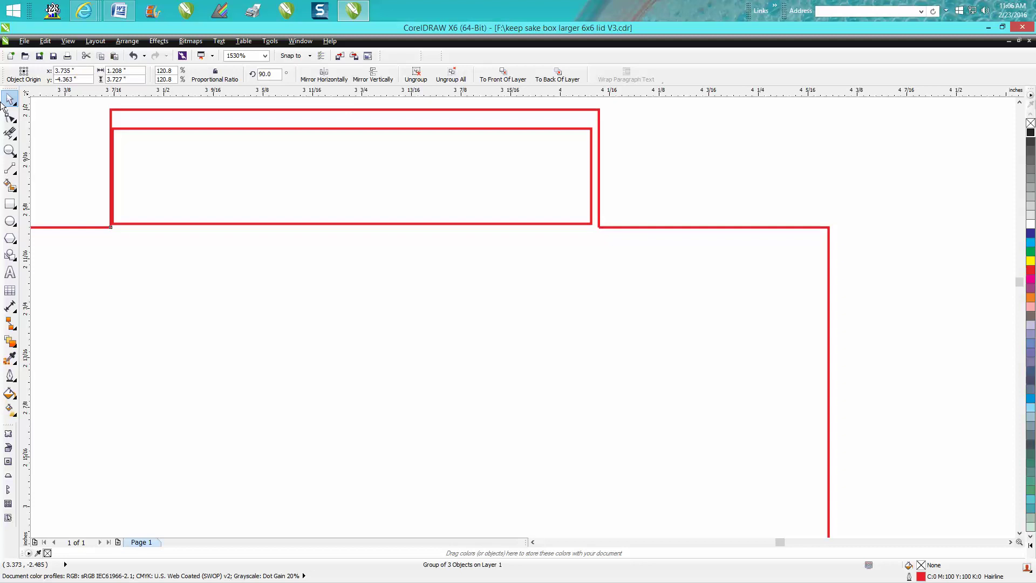
{"action": "key", "text": "Up"}
{"action": "key", "text": "Up"}
{"action": "key", "text": "Up"}
{"action": "key", "text": "Up"}
{"action": "key", "text": "Left"}
{"action": "key", "text": "Left"}
{"action": "key", "text": "Left"}
{"action": "key", "text": "Left"}
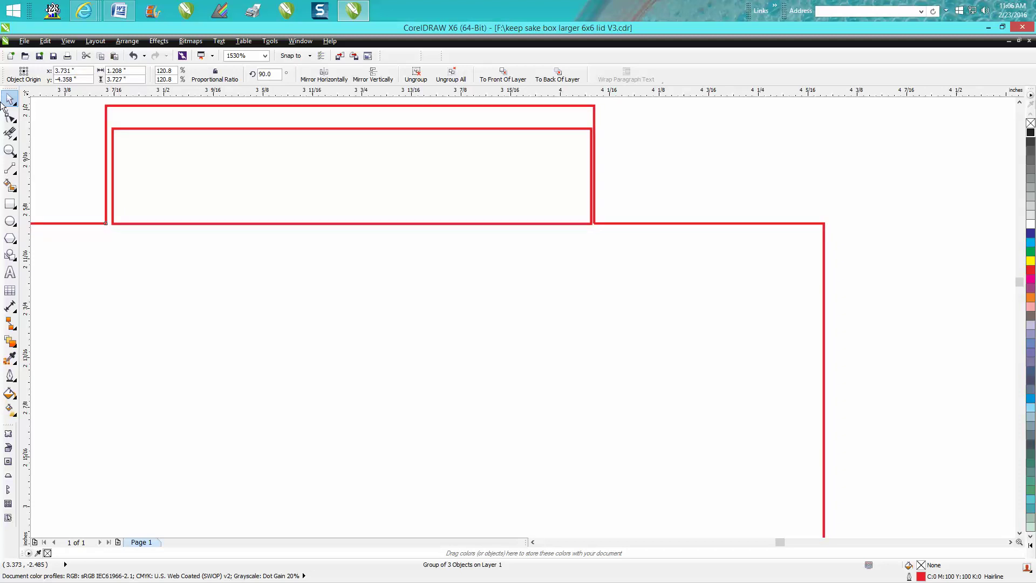
{"action": "key", "text": "Left"}
{"action": "key", "text": "Left"}
{"action": "key", "text": "Left"}
{"action": "key", "text": "Left"}
{"action": "key", "text": "Left"}
{"action": "key", "text": "Left"}
{"action": "key", "text": "Left"}
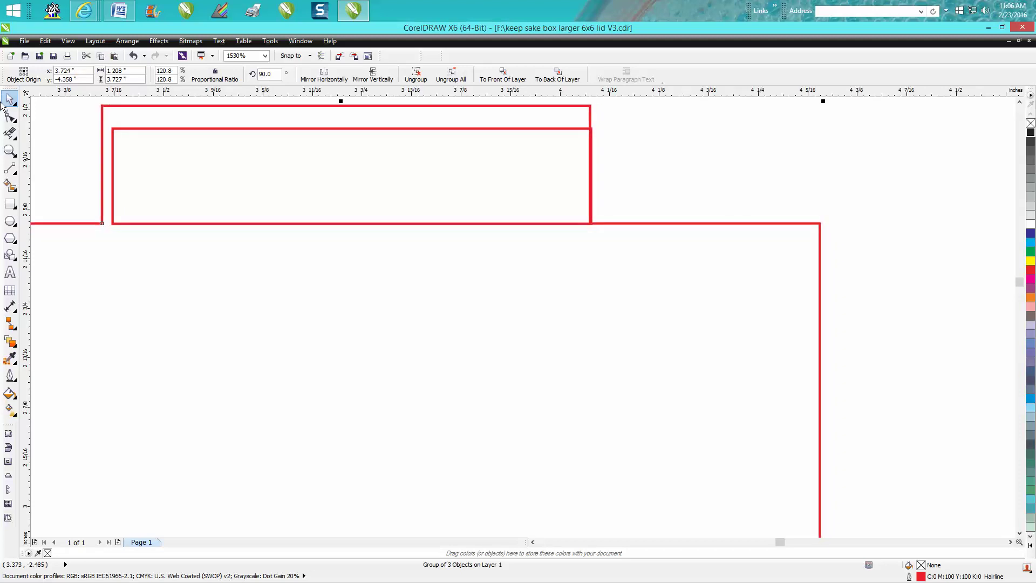
{"action": "scroll", "coordinate": [243, 296], "scroll_direction": "down", "scroll_amount": 8}
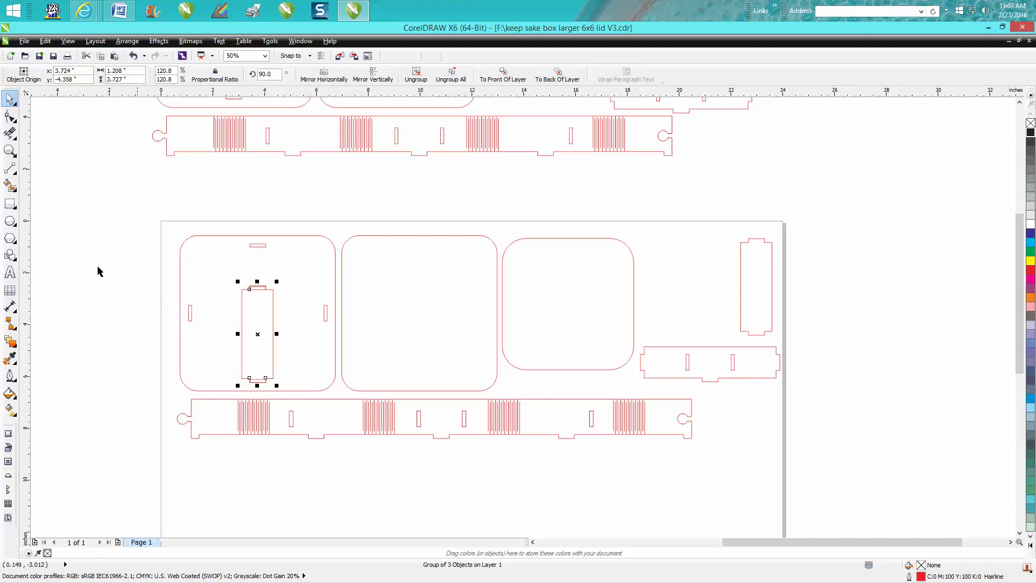
Step: Stretch the divider to 3.757" tall so its bottom tab meets the slot, then return it right
{"action": "left_click", "coordinate": [9, 151]}
{"action": "left_click_drag", "start_coordinate": [222, 348], "coordinate": [335, 421]}
{"action": "left_click_drag", "start_coordinate": [337, 251], "coordinate": [502, 314]}
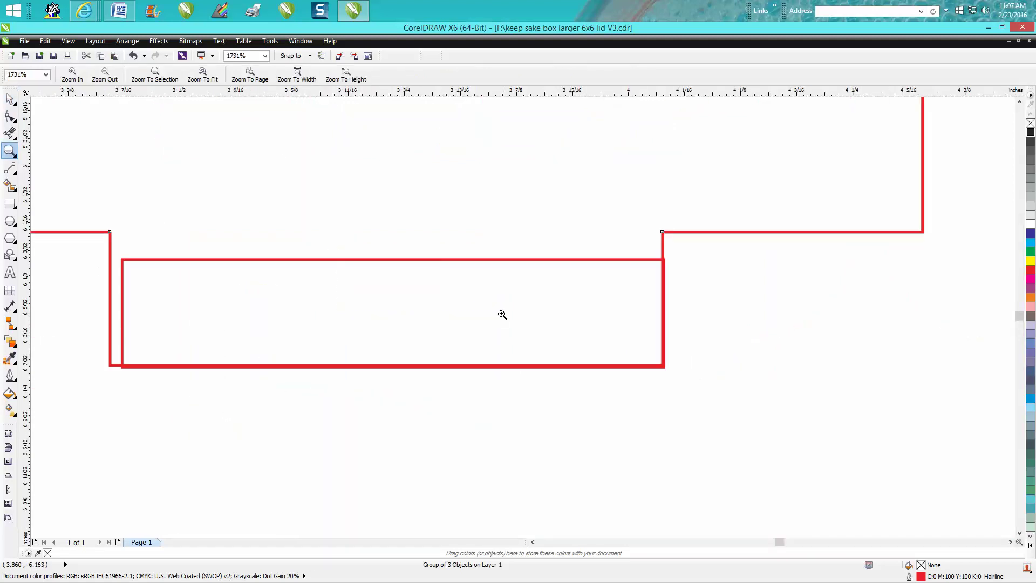
{"action": "left_click", "coordinate": [10, 100]}
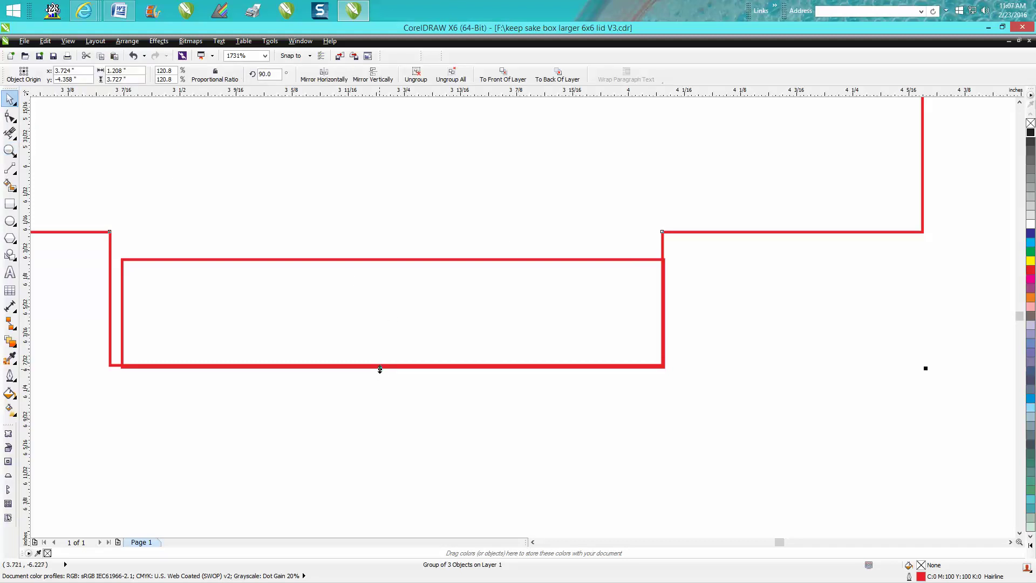
{"action": "left_click_drag", "start_coordinate": [381, 368], "coordinate": [378, 394]}
{"action": "scroll", "coordinate": [378, 391], "scroll_direction": "down", "scroll_amount": 2}
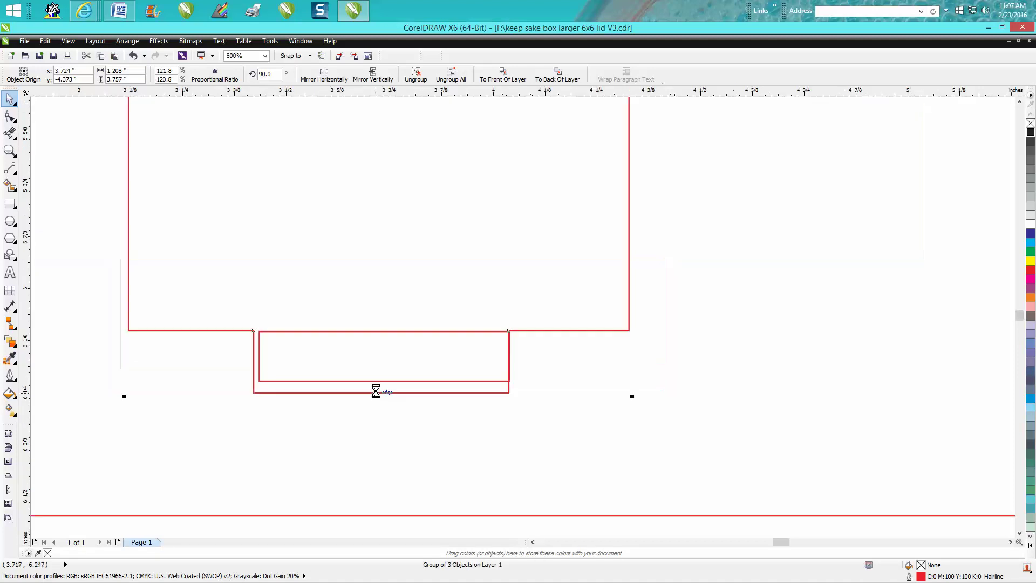
{"action": "scroll", "coordinate": [378, 390], "scroll_direction": "down", "scroll_amount": 3}
{"action": "scroll", "coordinate": [378, 390], "scroll_direction": "down", "scroll_amount": 3}
{"action": "left_click_drag", "start_coordinate": [386, 339], "coordinate": [793, 288]}
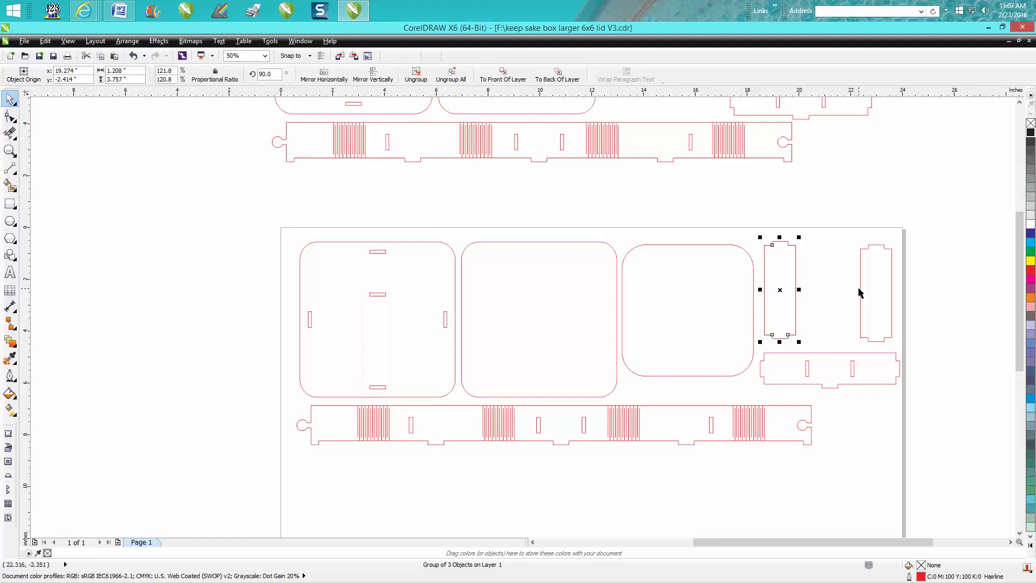
Step: Stack the second narrow divider onto the first to compare sizes, then move it back beside it
{"action": "left_click", "coordinate": [861, 292]}
{"action": "left_click_drag", "start_coordinate": [857, 293], "coordinate": [795, 295]}
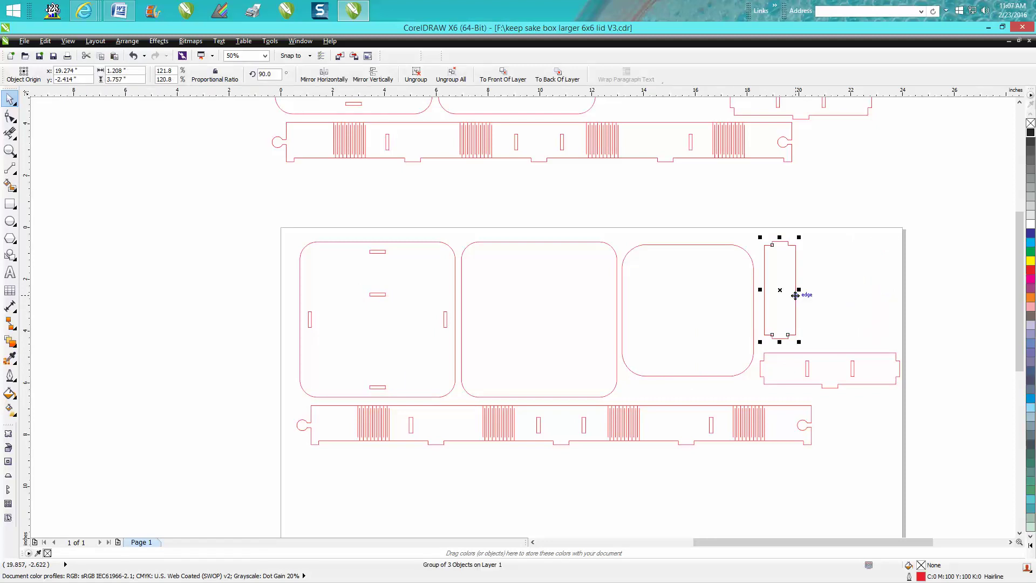
{"action": "left_click_drag", "start_coordinate": [784, 289], "coordinate": [831, 323]}
Step: Move the long horizontal tab piece onto the left square panel and zoom in on it
{"action": "left_click", "coordinate": [832, 353]}
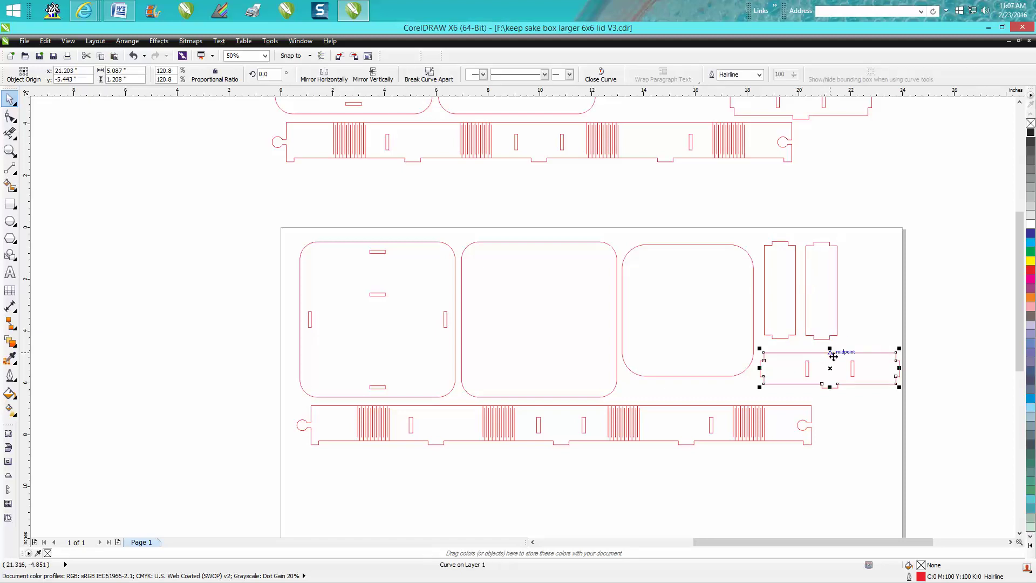
{"action": "left_click_drag", "start_coordinate": [829, 369], "coordinate": [378, 319]}
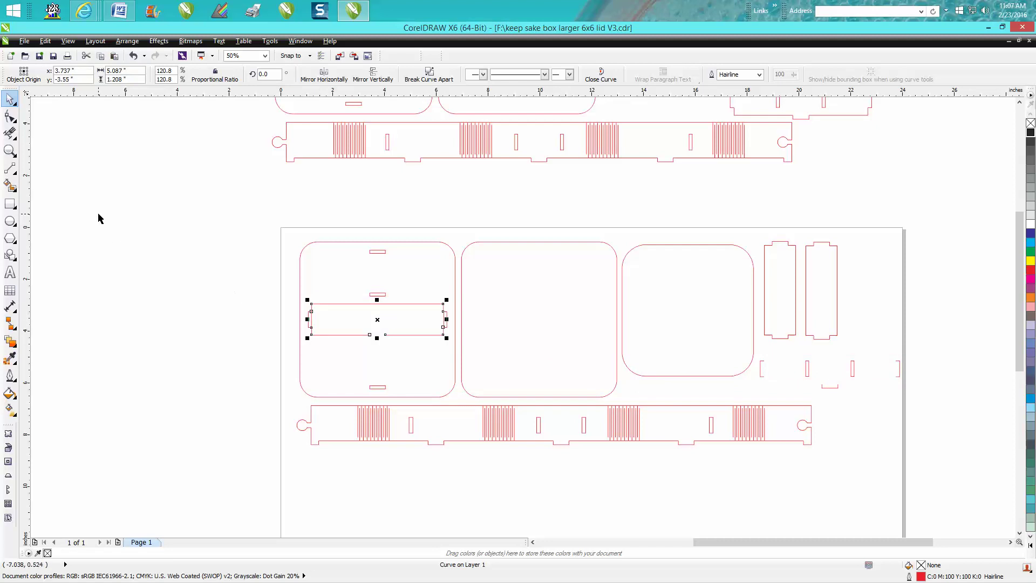
{"action": "left_click", "coordinate": [7, 150]}
{"action": "left_click_drag", "start_coordinate": [296, 287], "coordinate": [479, 364]}
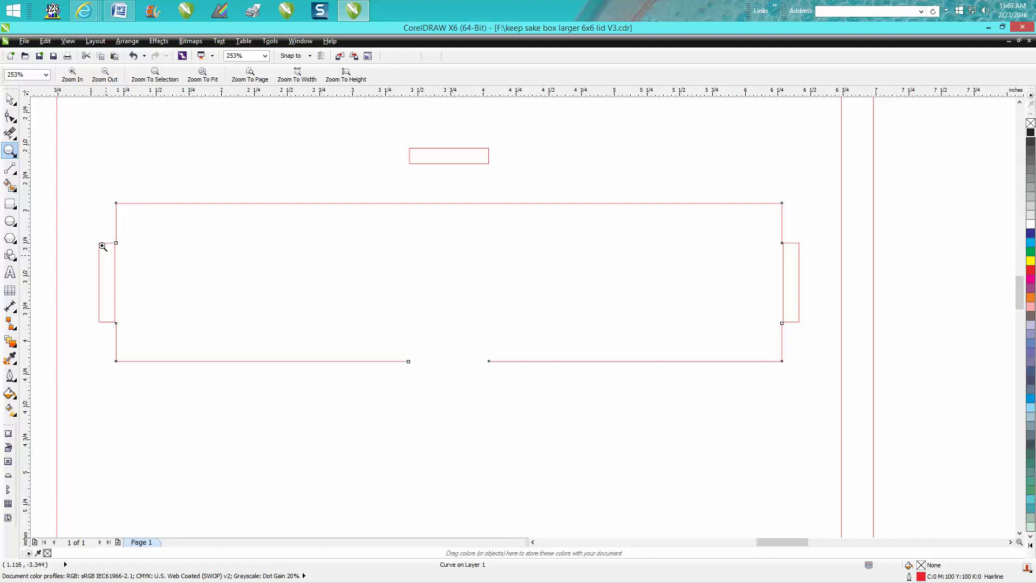
{"action": "left_click", "coordinate": [10, 203]}
{"action": "left_click_drag", "start_coordinate": [87, 186], "coordinate": [99, 219]}
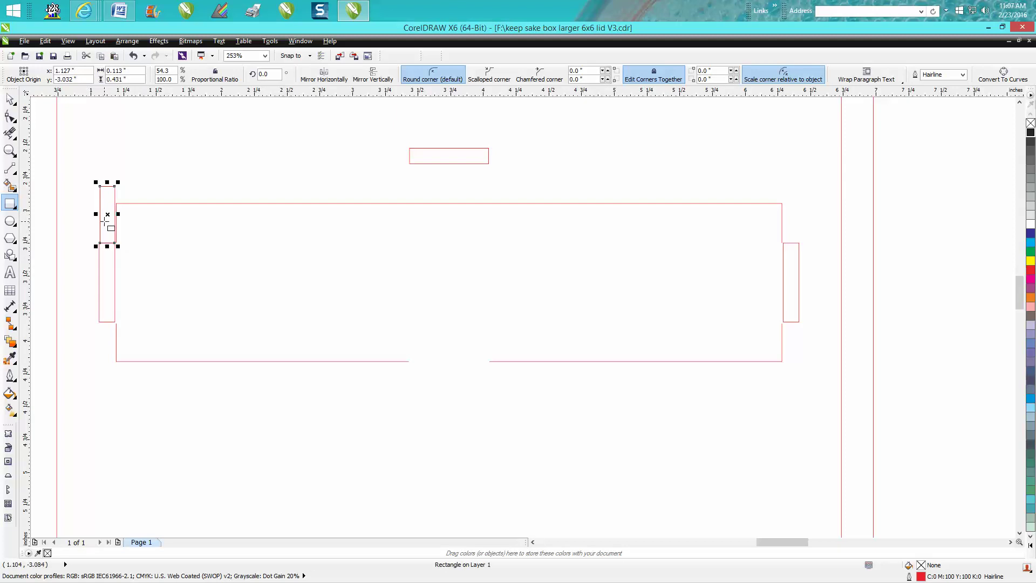
{"action": "key", "text": "Delete"}
{"action": "left_click_drag", "start_coordinate": [99, 233], "coordinate": [147, 262]}
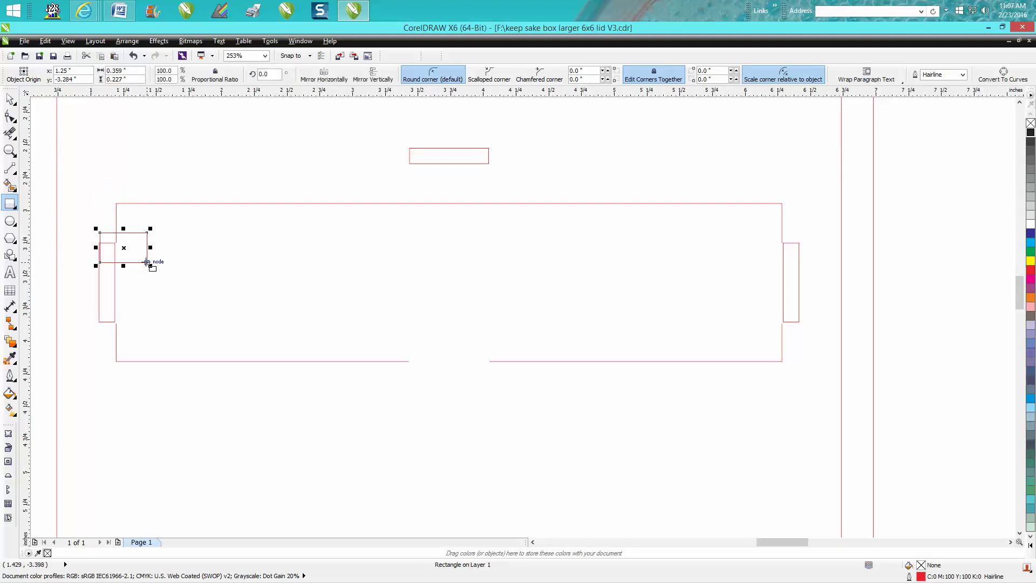
{"action": "key", "text": "Delete"}
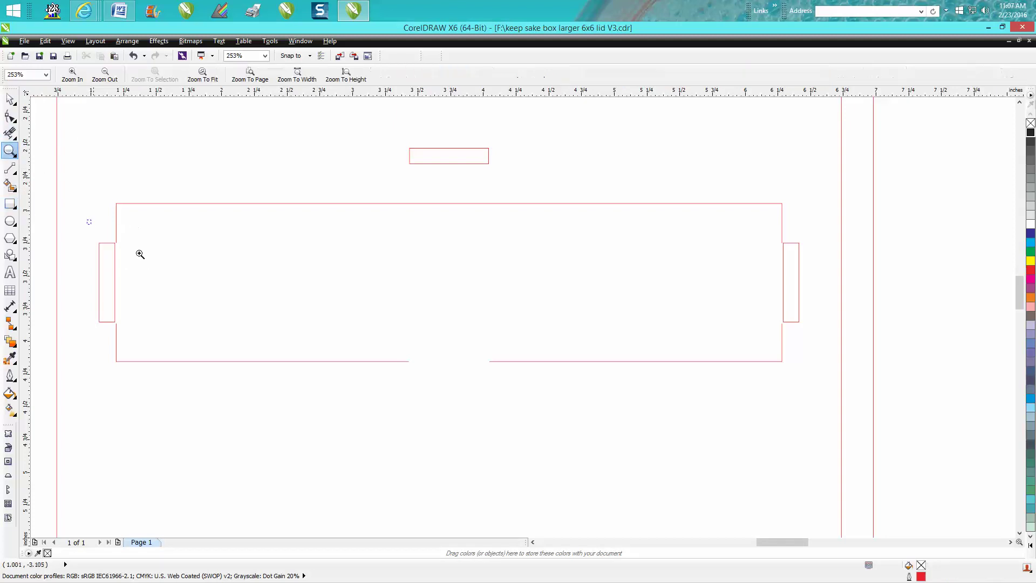
{"action": "left_click_drag", "start_coordinate": [88, 221], "coordinate": [171, 273]}
{"action": "scroll", "coordinate": [170, 270], "scroll_direction": "down", "scroll_amount": 10}
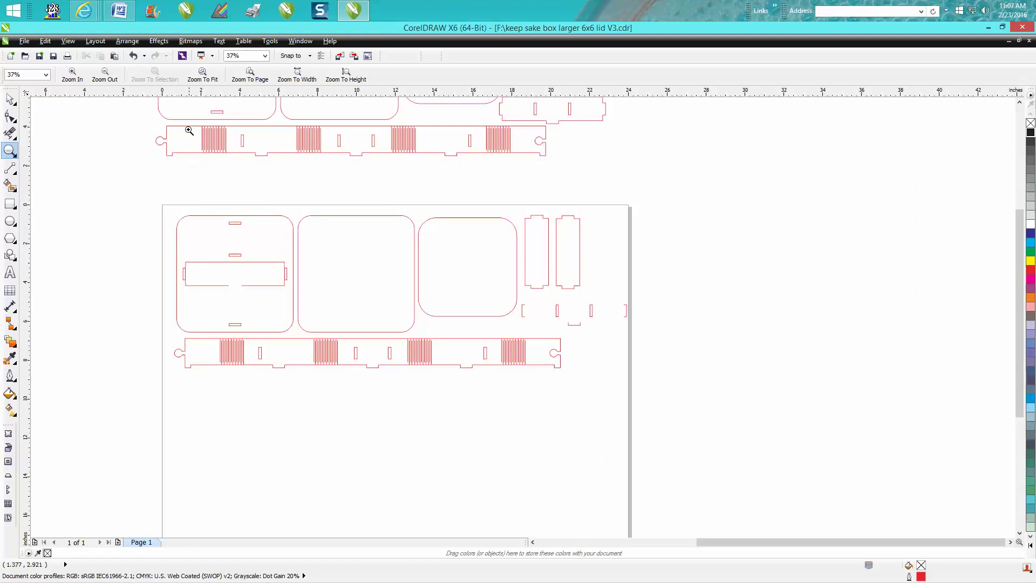
Step: Undo the last six changes to restore the deleted divider piece
{"action": "left_click", "coordinate": [134, 57]}
{"action": "left_click", "coordinate": [134, 57]}
{"action": "left_click", "coordinate": [134, 56]}
{"action": "left_click", "coordinate": [135, 56]}
{"action": "left_click", "coordinate": [135, 57]}
{"action": "left_click", "coordinate": [135, 56]}
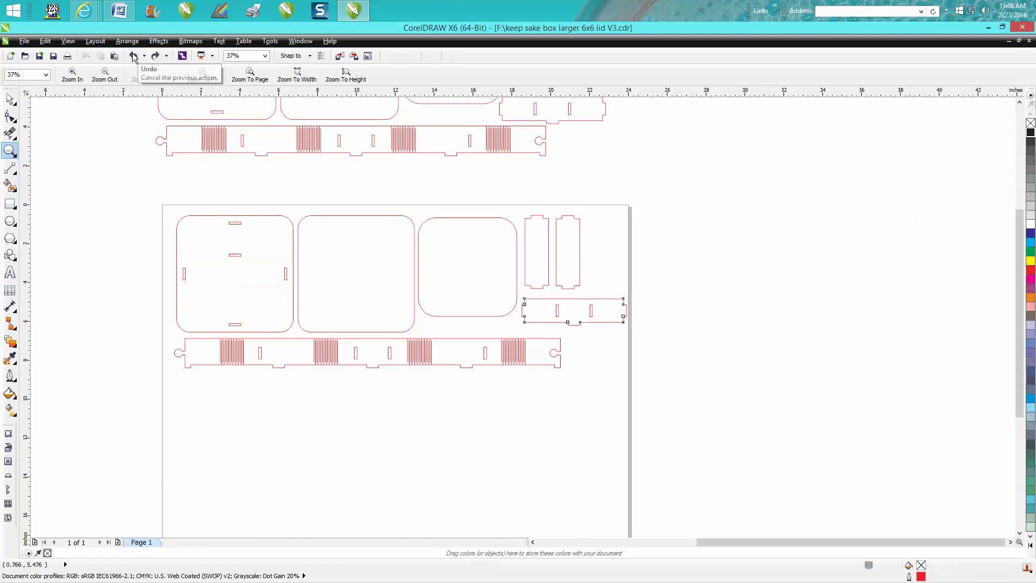
Step: Zoom to the divider piece and group all six of its parts
{"action": "left_click", "coordinate": [705, 301]}
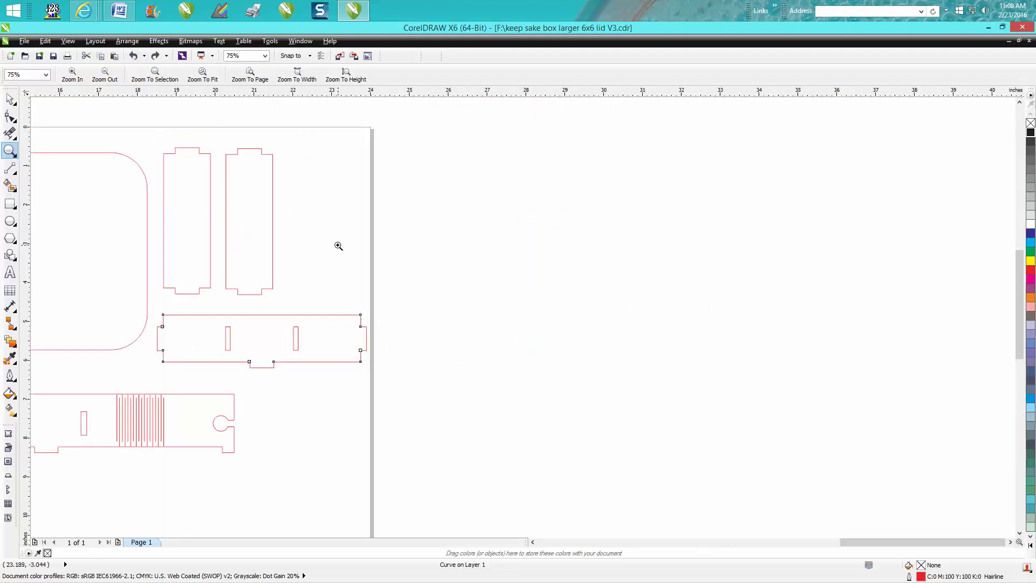
{"action": "scroll", "coordinate": [338, 245], "scroll_direction": "down", "scroll_amount": 2}
{"action": "left_click_drag", "start_coordinate": [224, 260], "coordinate": [436, 358]}
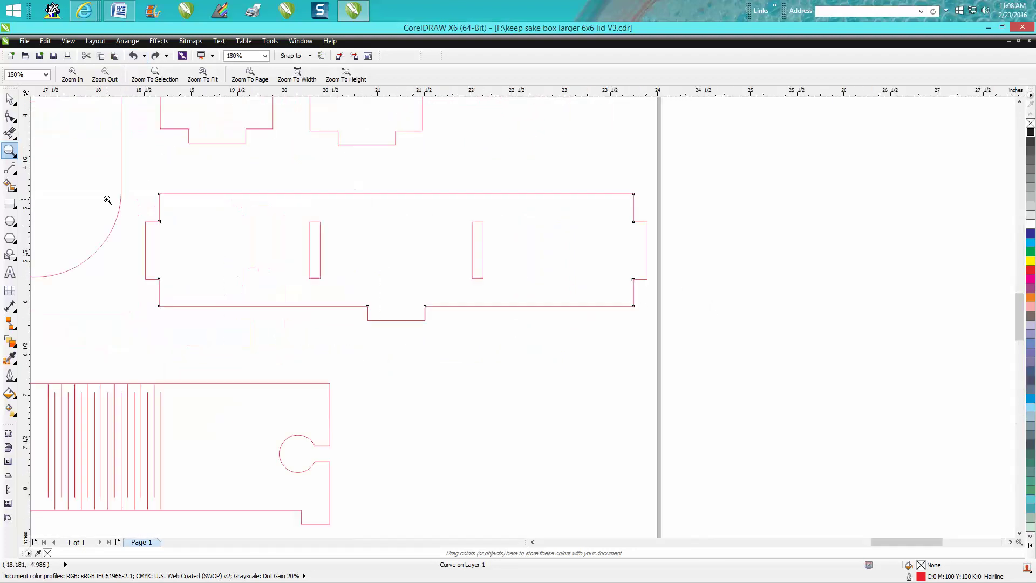
{"action": "left_click", "coordinate": [10, 98]}
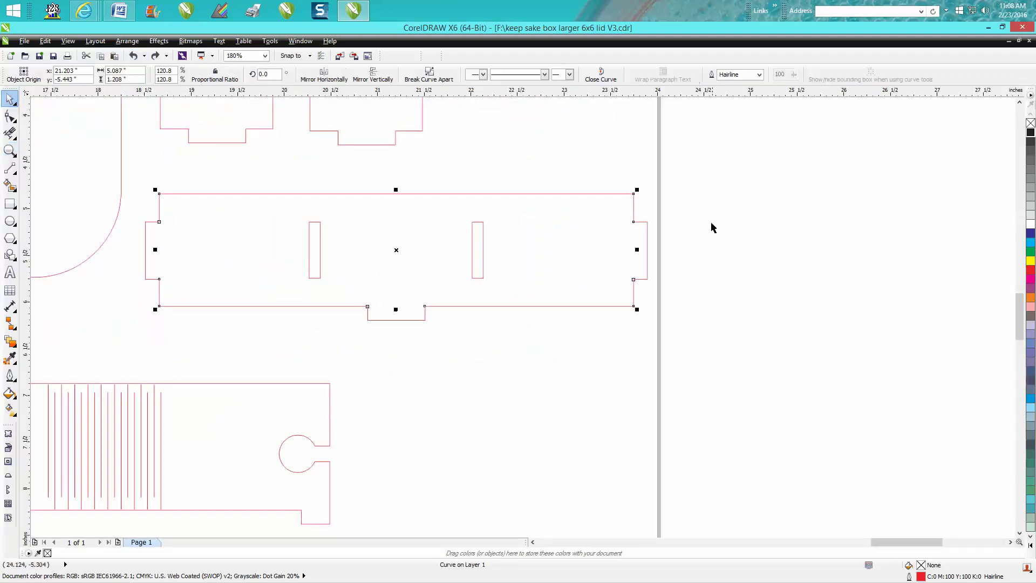
{"action": "left_click_drag", "start_coordinate": [690, 176], "coordinate": [127, 332]}
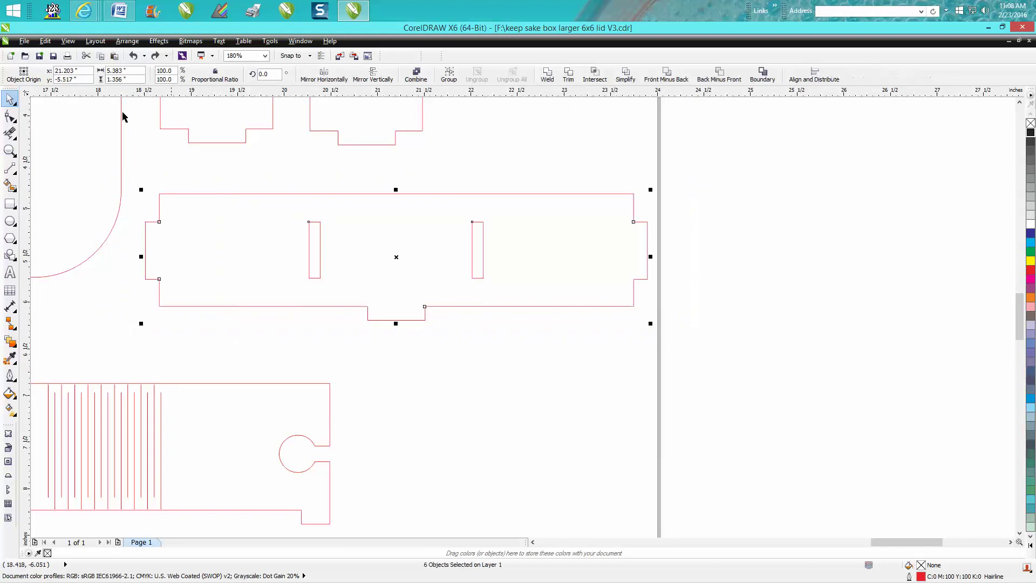
{"action": "left_click", "coordinate": [127, 41]}
{"action": "left_click", "coordinate": [151, 147]}
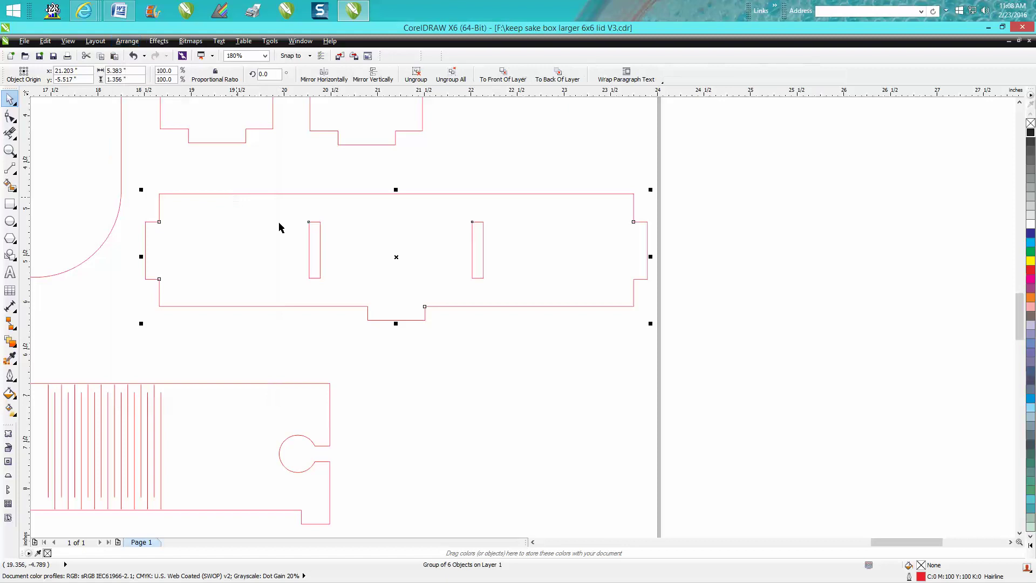
Step: Place the grouped divider in the centre of the left square panel
{"action": "scroll", "coordinate": [340, 243], "scroll_direction": "down", "scroll_amount": 5}
{"action": "scroll", "coordinate": [347, 245], "scroll_direction": "down", "scroll_amount": 3}
{"action": "left_click_drag", "start_coordinate": [328, 242], "coordinate": [220, 230]}
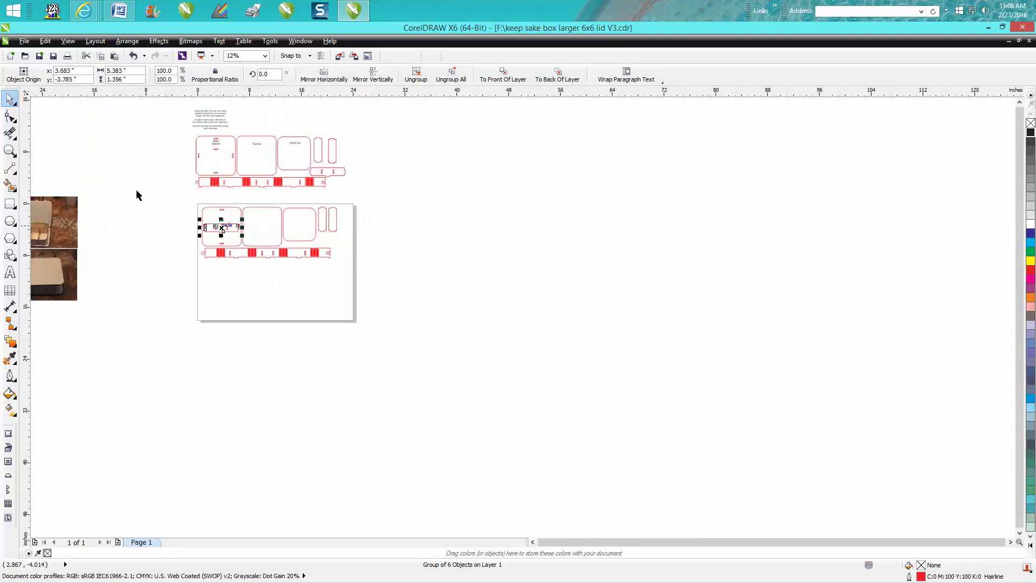
Step: Zoom in on the grouped divider and shift it up and left onto the panel's tab
{"action": "left_click", "coordinate": [10, 151]}
{"action": "left_click_drag", "start_coordinate": [159, 183], "coordinate": [308, 278]}
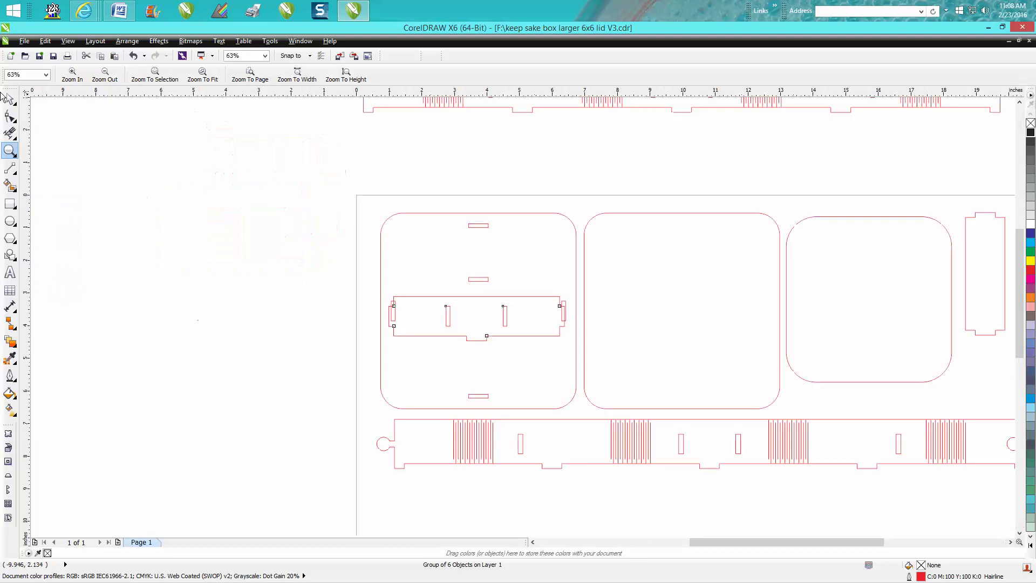
{"action": "key", "text": "space"}
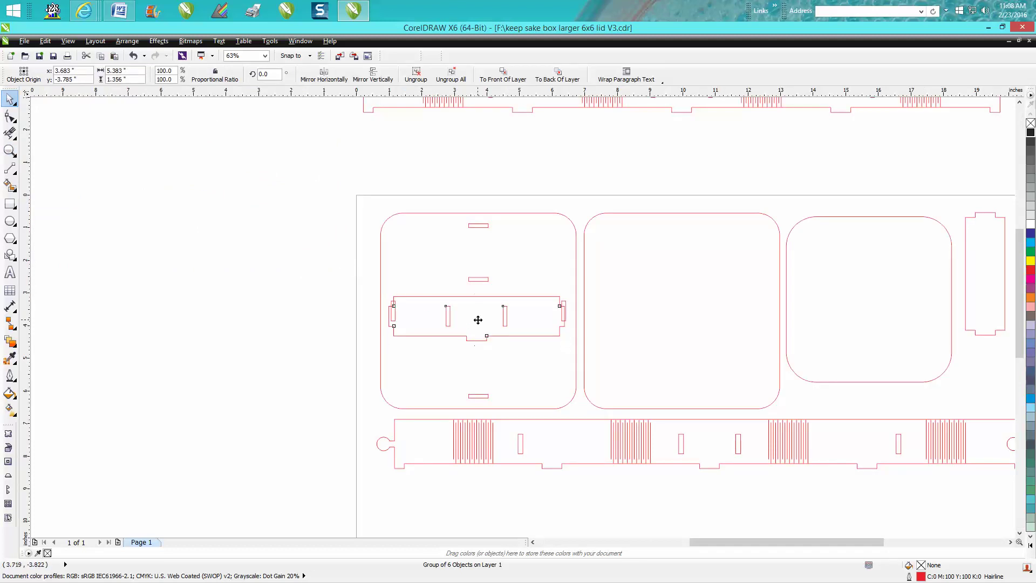
{"action": "left_click_drag", "start_coordinate": [478, 320], "coordinate": [483, 322]}
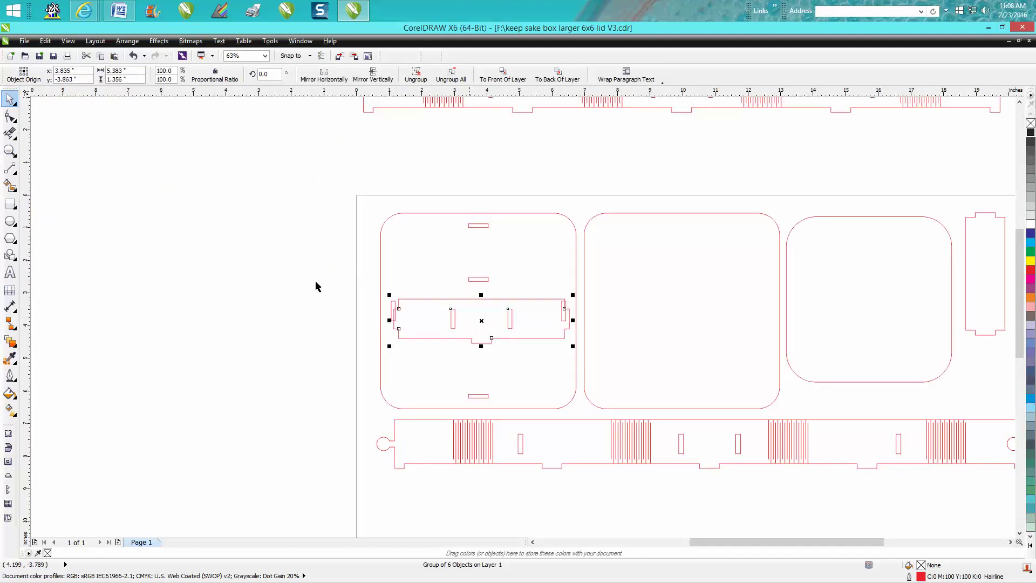
{"action": "left_click", "coordinate": [10, 151]}
{"action": "left_click_drag", "start_coordinate": [381, 278], "coordinate": [669, 406]}
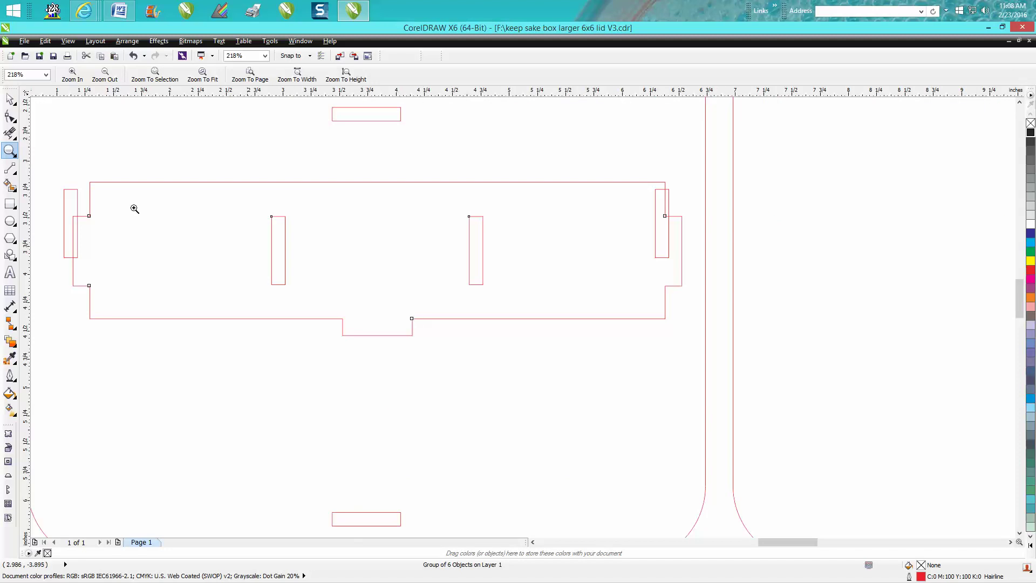
{"action": "left_click", "coordinate": [9, 99]}
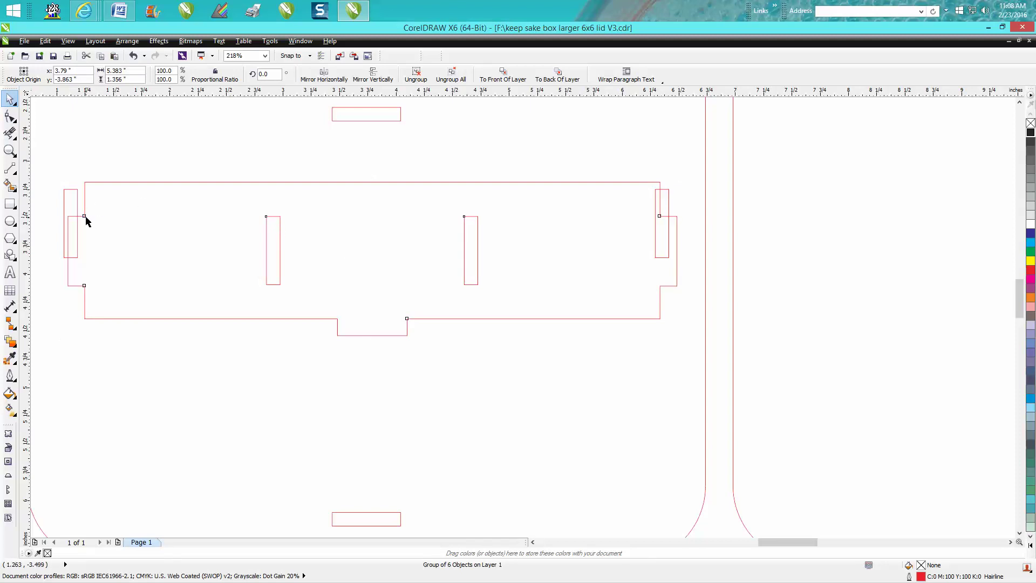
{"action": "left_click_drag", "start_coordinate": [85, 216], "coordinate": [77, 208]}
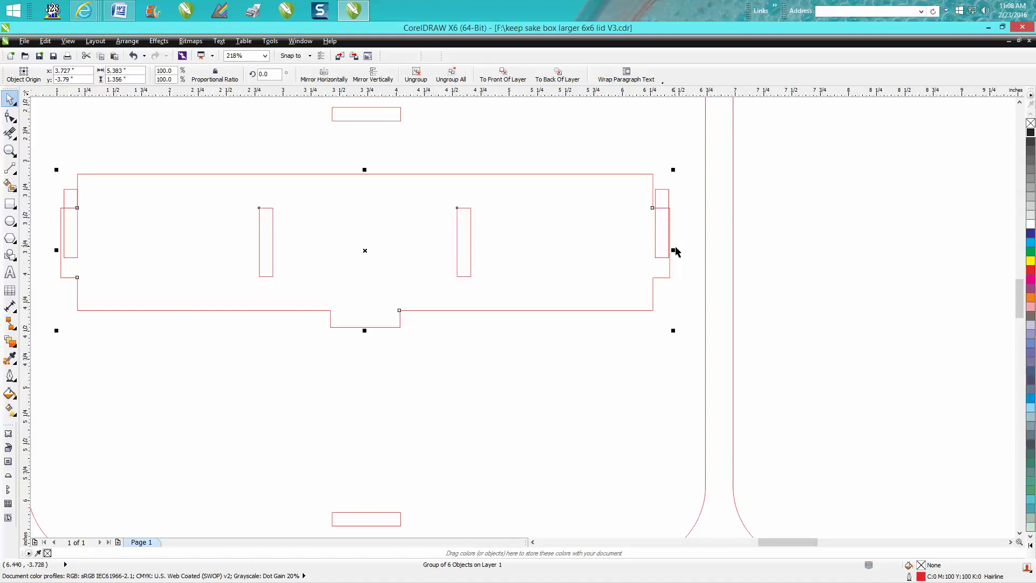
Step: Zoom closely on the right tab and shift the group right to meet the slot edge, at x 3.747"
{"action": "left_click", "coordinate": [14, 156]}
{"action": "left_click", "coordinate": [24, 157]}
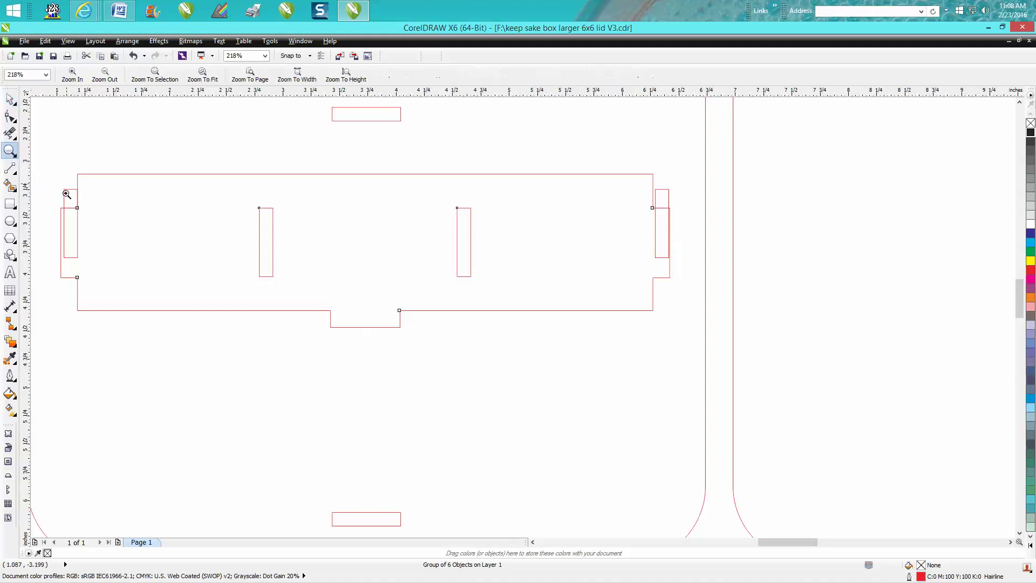
{"action": "left_click", "coordinate": [111, 226]}
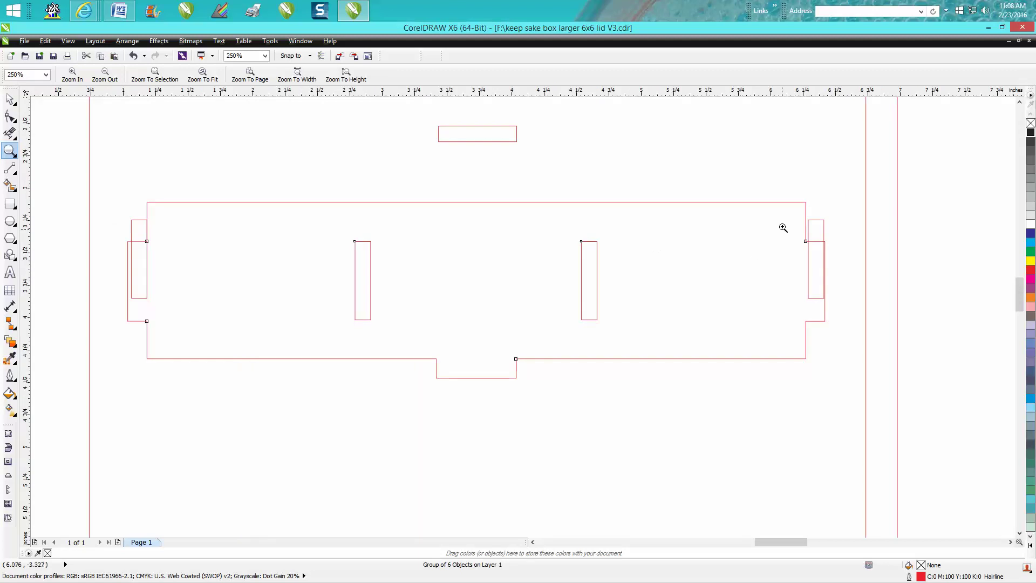
{"action": "left_click_drag", "start_coordinate": [785, 215], "coordinate": [855, 264]}
{"action": "left_click", "coordinate": [10, 99]}
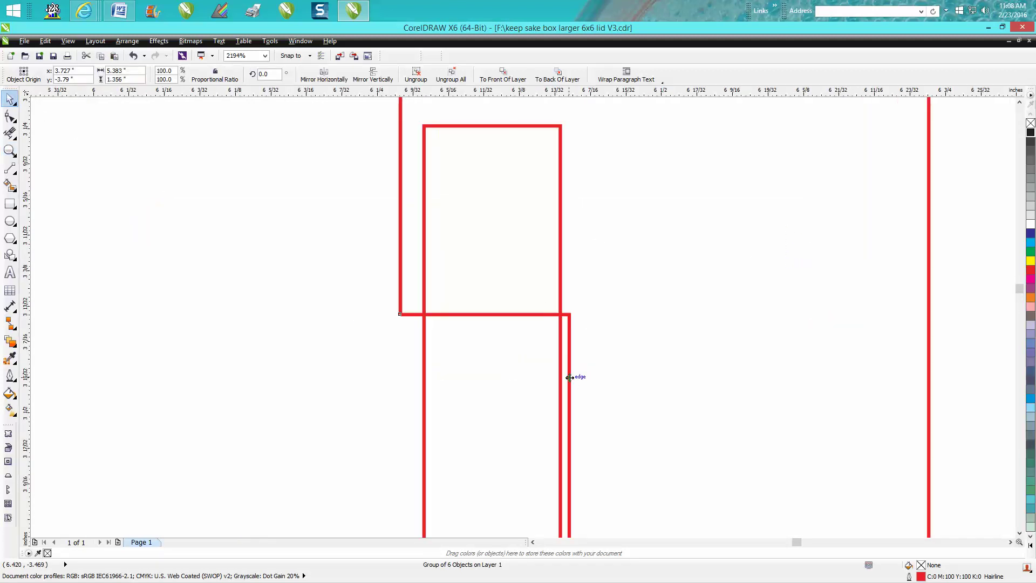
{"action": "left_click_drag", "start_coordinate": [571, 378], "coordinate": [592, 378]}
{"action": "scroll", "coordinate": [633, 380], "scroll_direction": "down", "scroll_amount": 7}
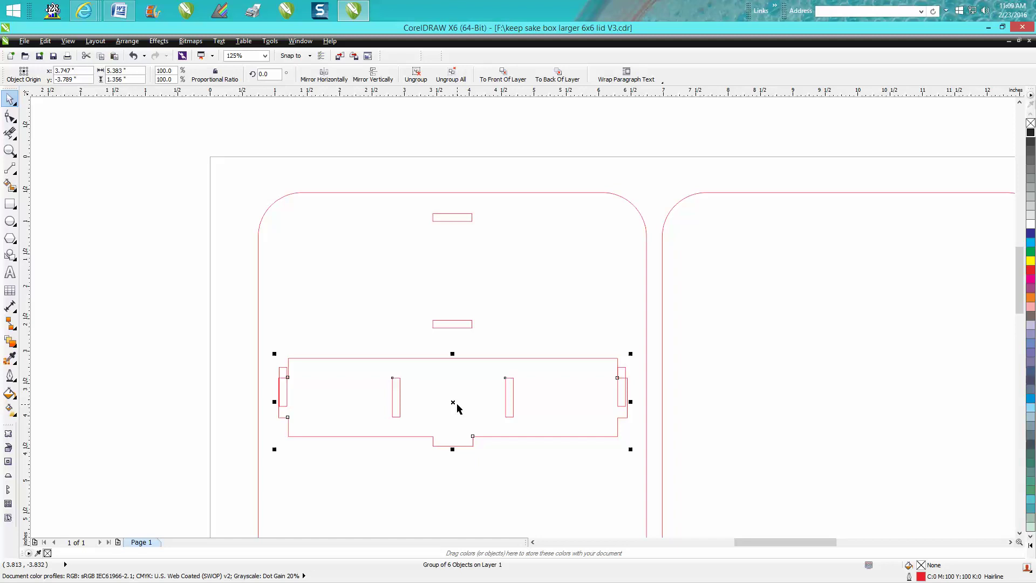
Step: Move the grouped divider out of the left panel to sit beside the two tall end pieces
{"action": "left_click_drag", "start_coordinate": [455, 402], "coordinate": [643, 150]}
{"action": "scroll", "coordinate": [653, 275], "scroll_direction": "down", "scroll_amount": 5}
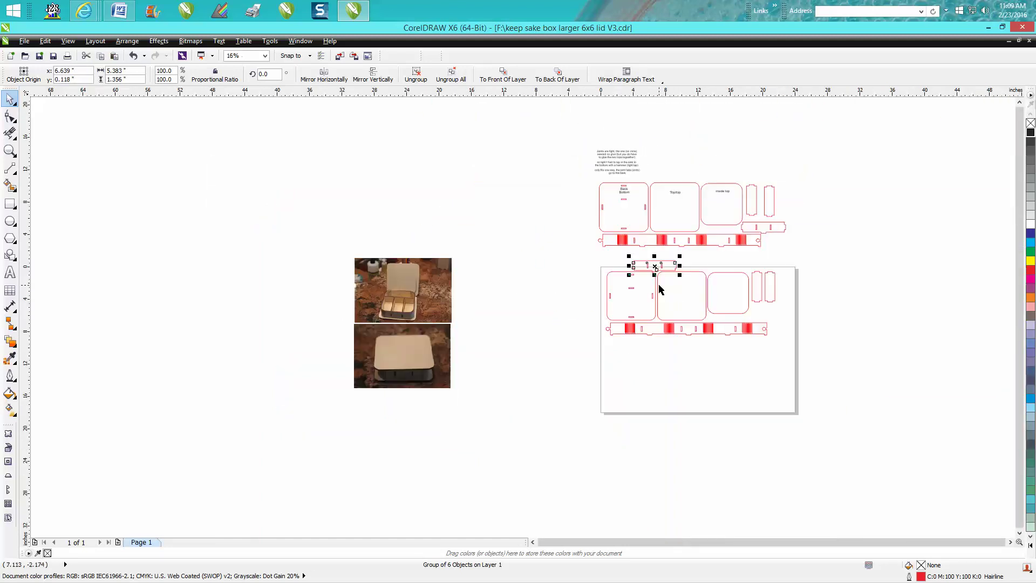
{"action": "left_click_drag", "start_coordinate": [662, 272], "coordinate": [777, 318]}
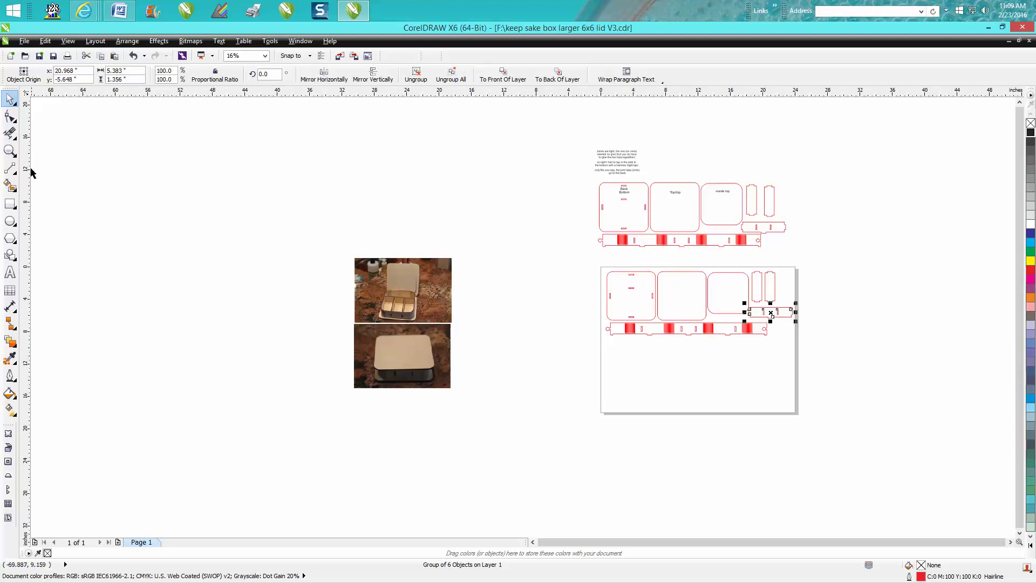
Step: Add a horizontal guideline below the hinge strip from the top ruler, then view the whole page
{"action": "left_click", "coordinate": [10, 152]}
{"action": "left_click_drag", "start_coordinate": [579, 256], "coordinate": [819, 358]}
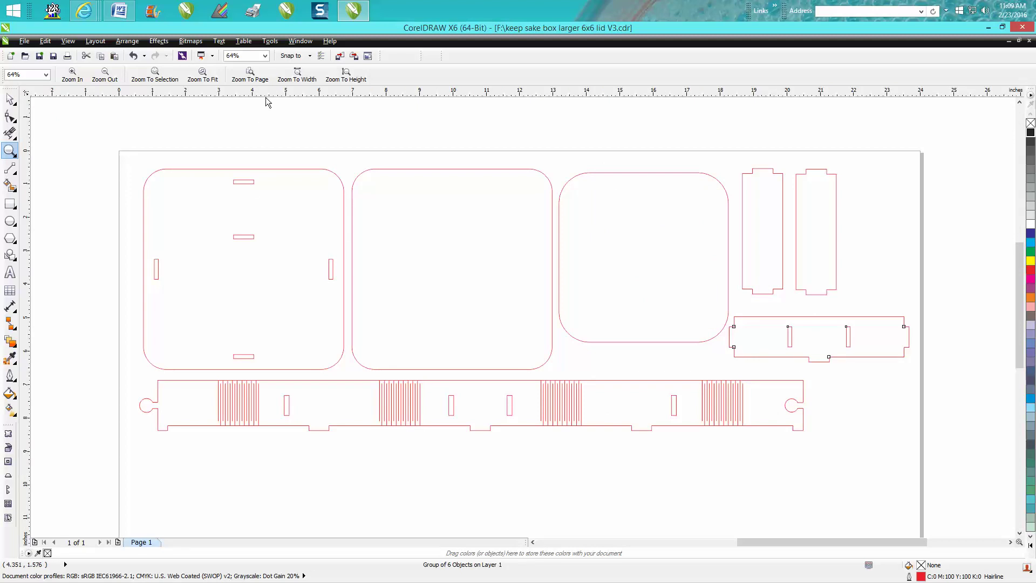
{"action": "left_click_drag", "start_coordinate": [267, 98], "coordinate": [224, 454]}
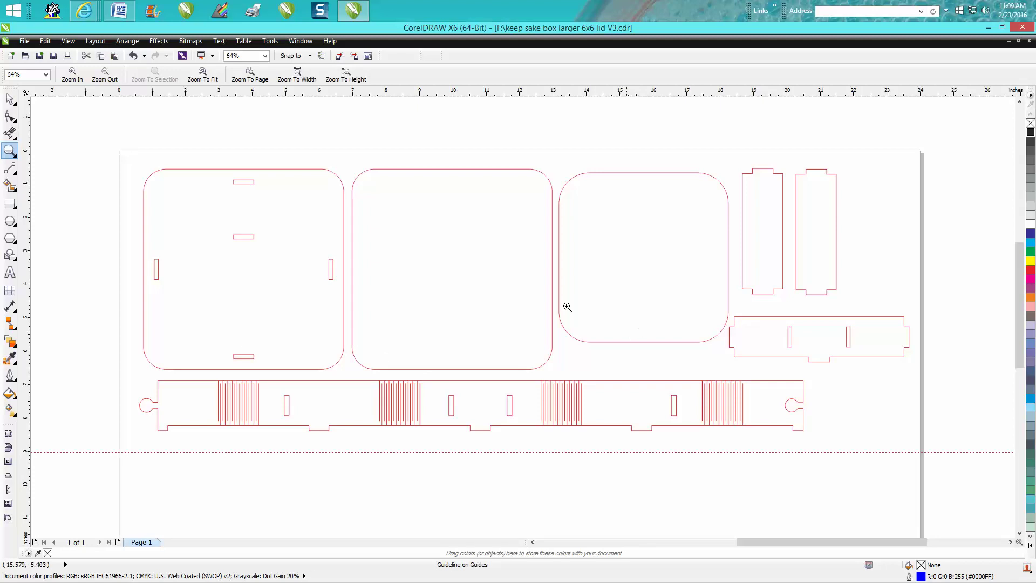
{"action": "right_click", "coordinate": [437, 292]}
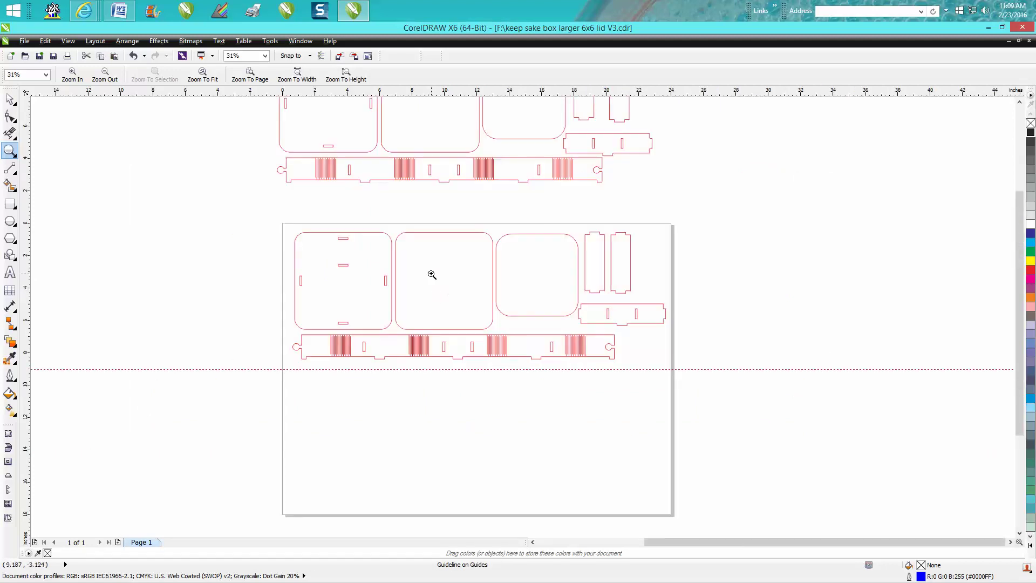